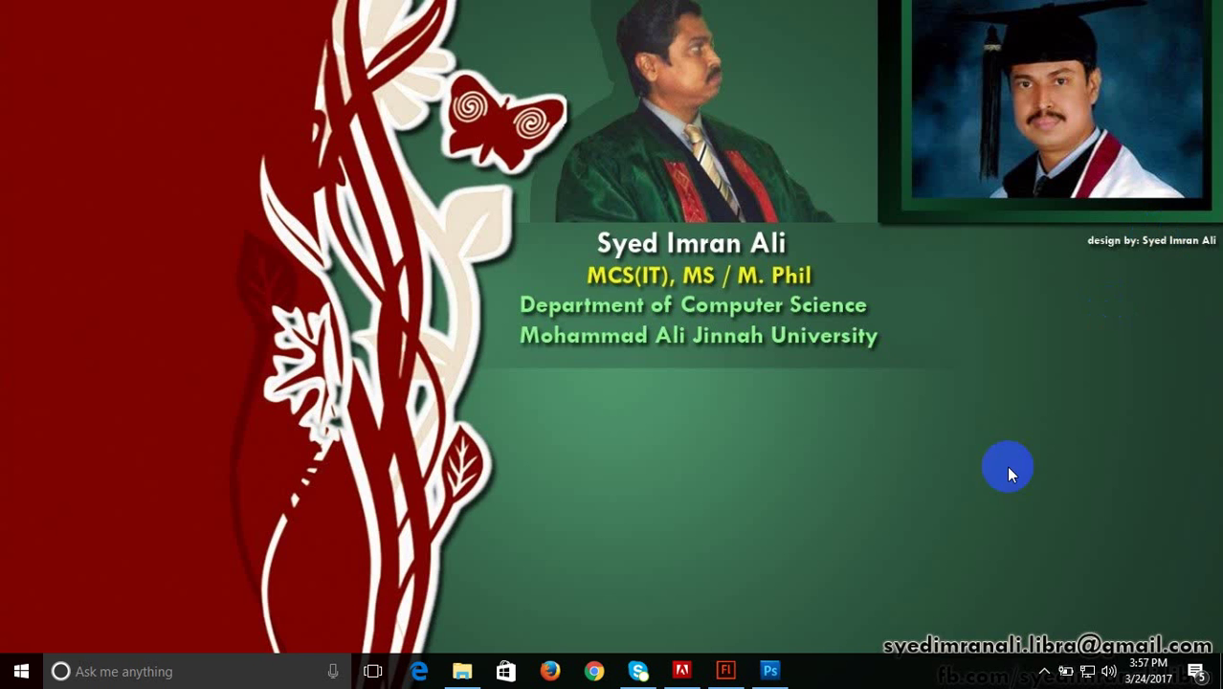
Bring Photoshop forward, showing the Flash.psd lecture banner.
{"action": "left_click", "coordinate": [771, 670]}
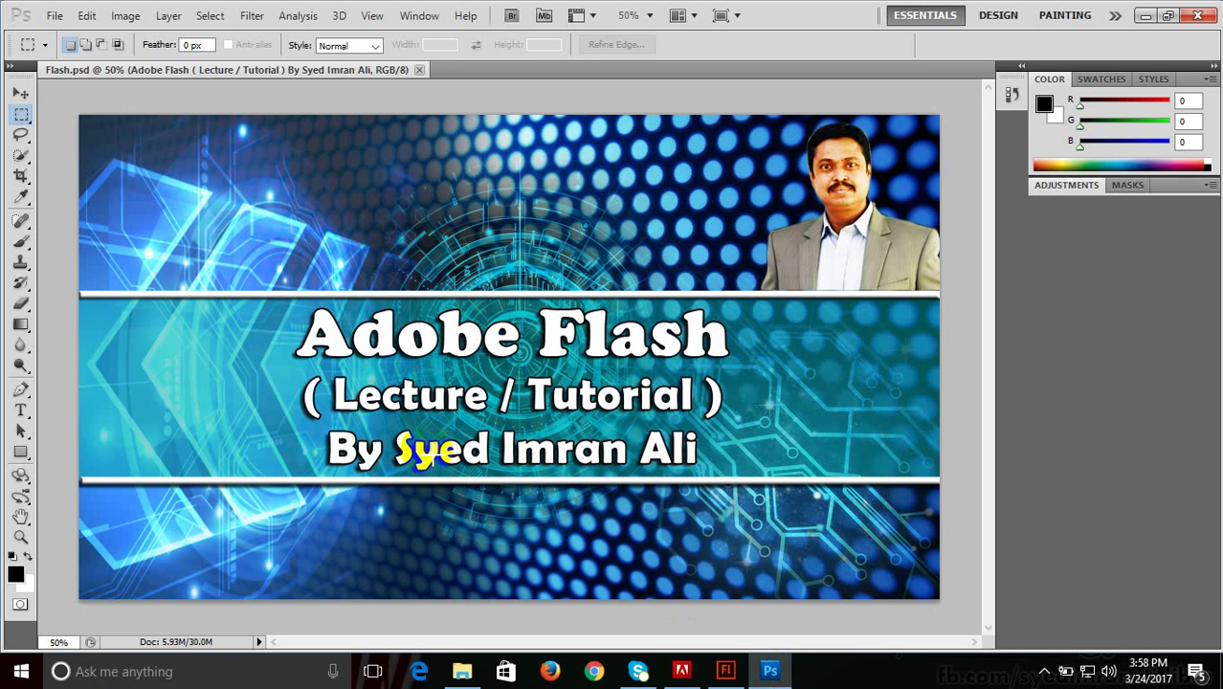
Show and hide the banner's Layers panel, then switch to Flash's New Document dialog.
{"action": "key", "text": "F7"}
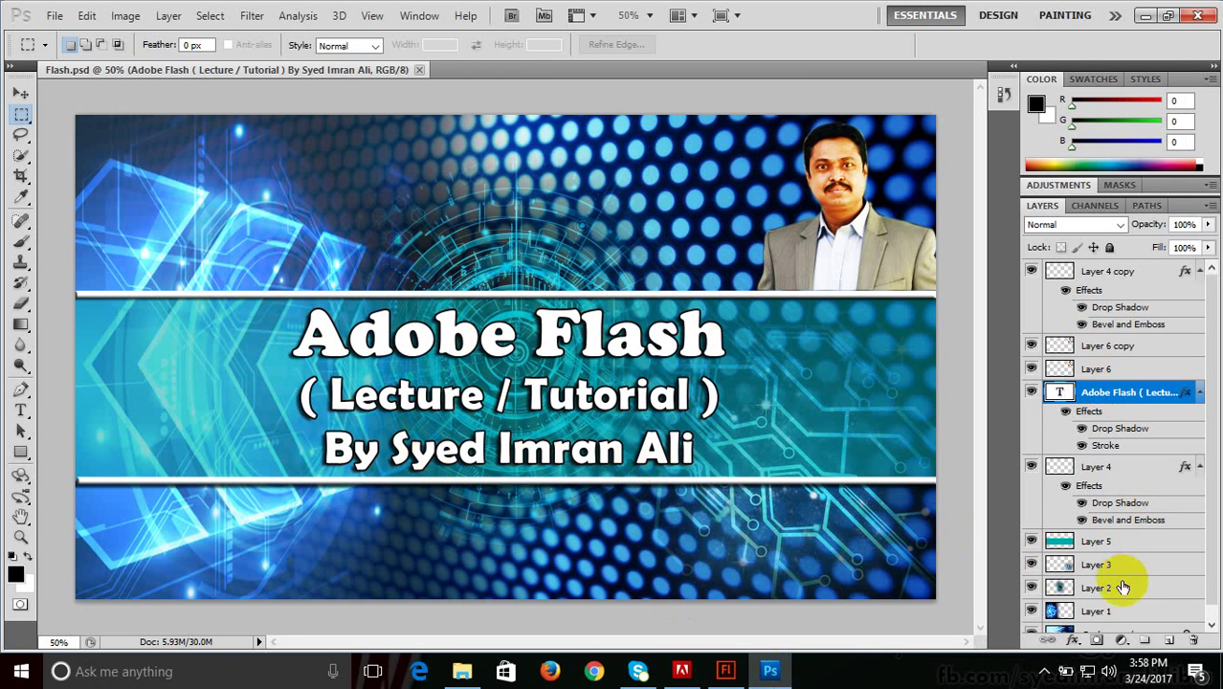
{"action": "key", "text": "F7"}
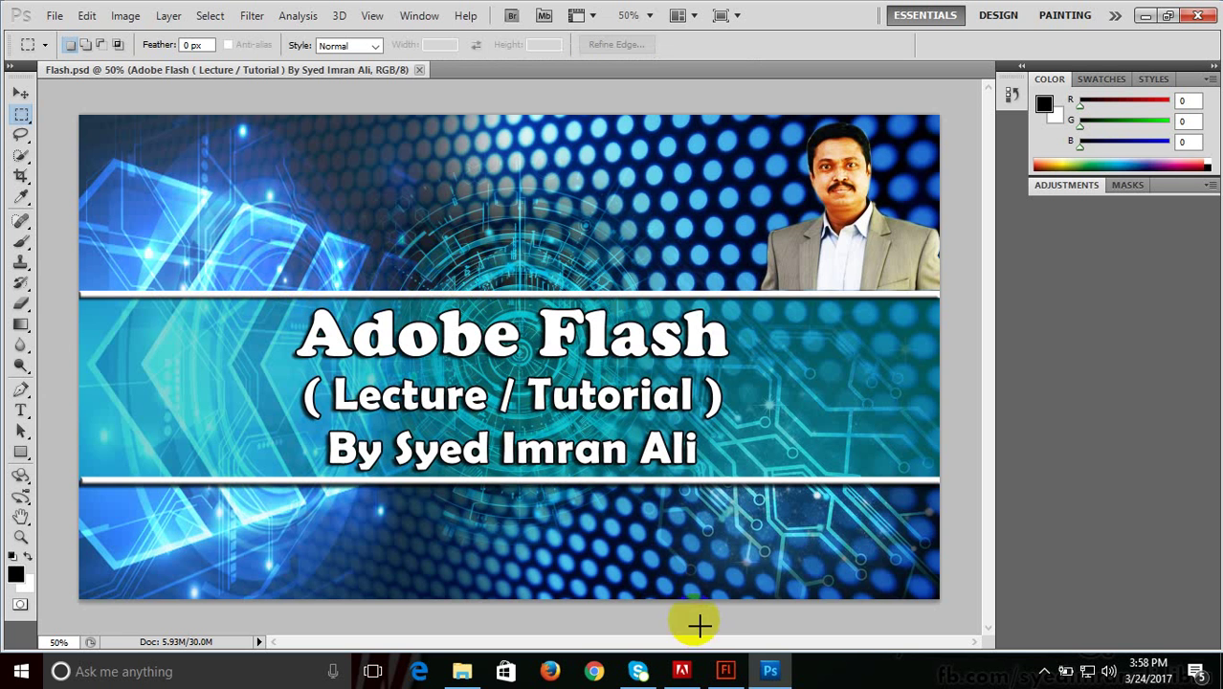
{"action": "left_click", "coordinate": [728, 672]}
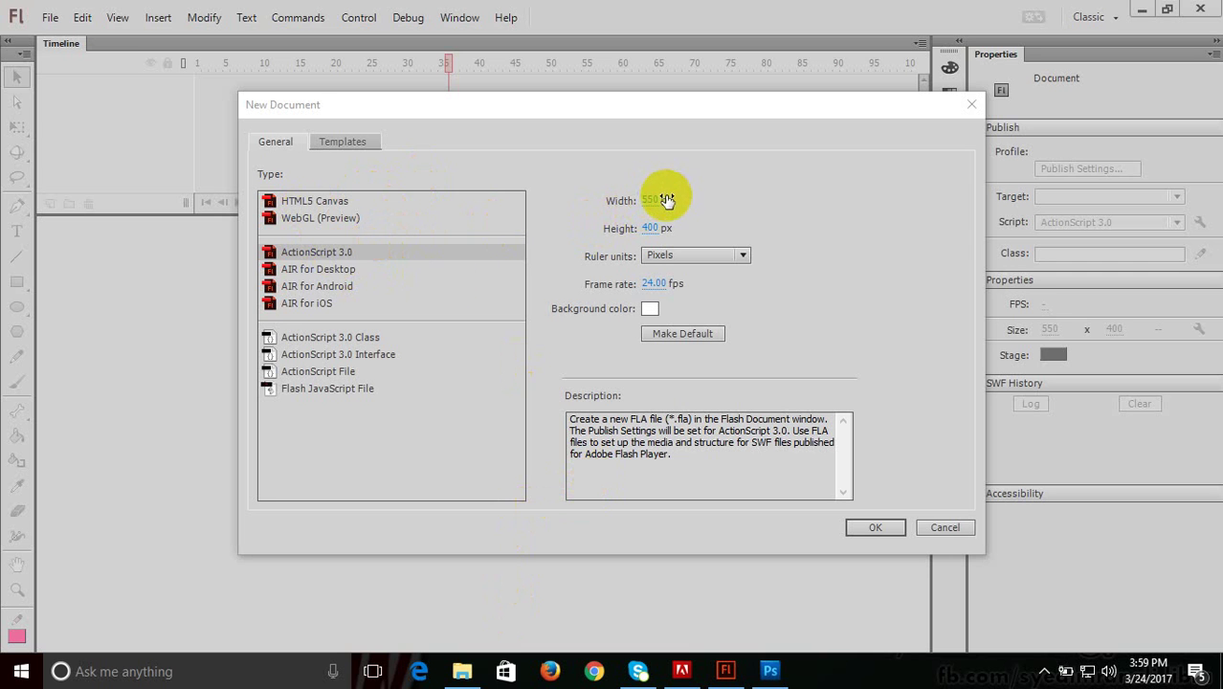
Choose ActionScript 3.0 as the document type and return to the Photoshop banner.
{"action": "left_click", "coordinate": [328, 254]}
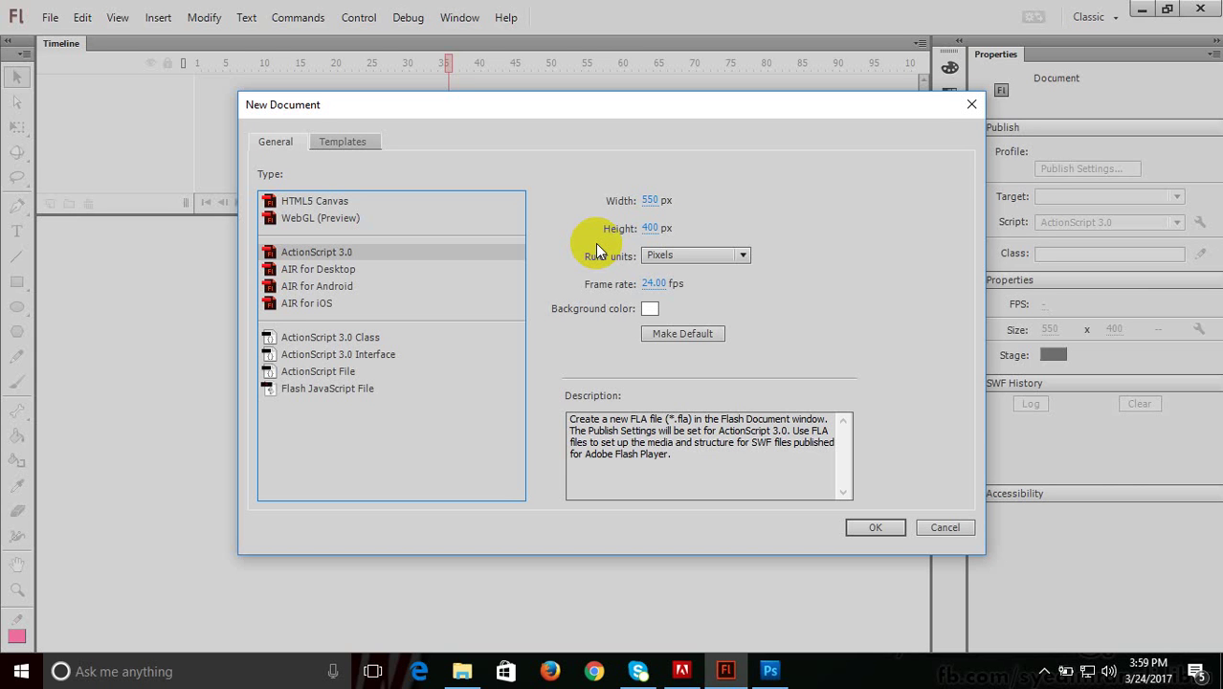
{"action": "left_click", "coordinate": [771, 670]}
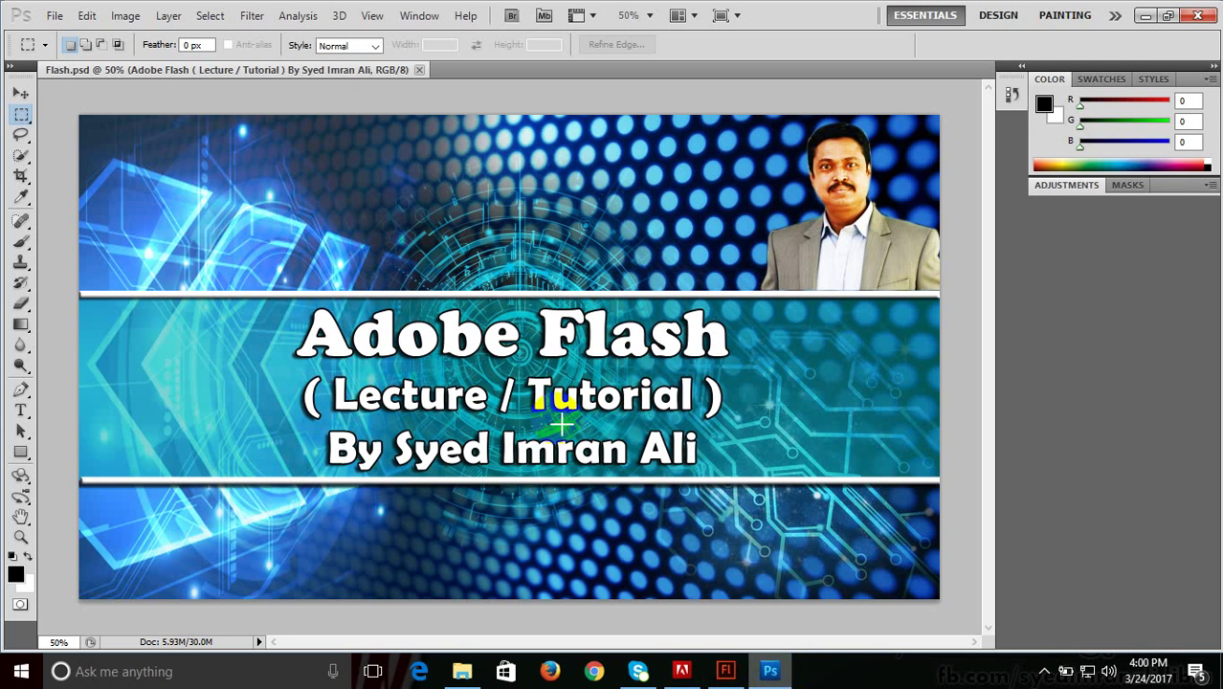
Check the banner's 1920 × 1080 image size, then return to Flash's New Document dialog.
{"action": "left_click", "coordinate": [125, 16]}
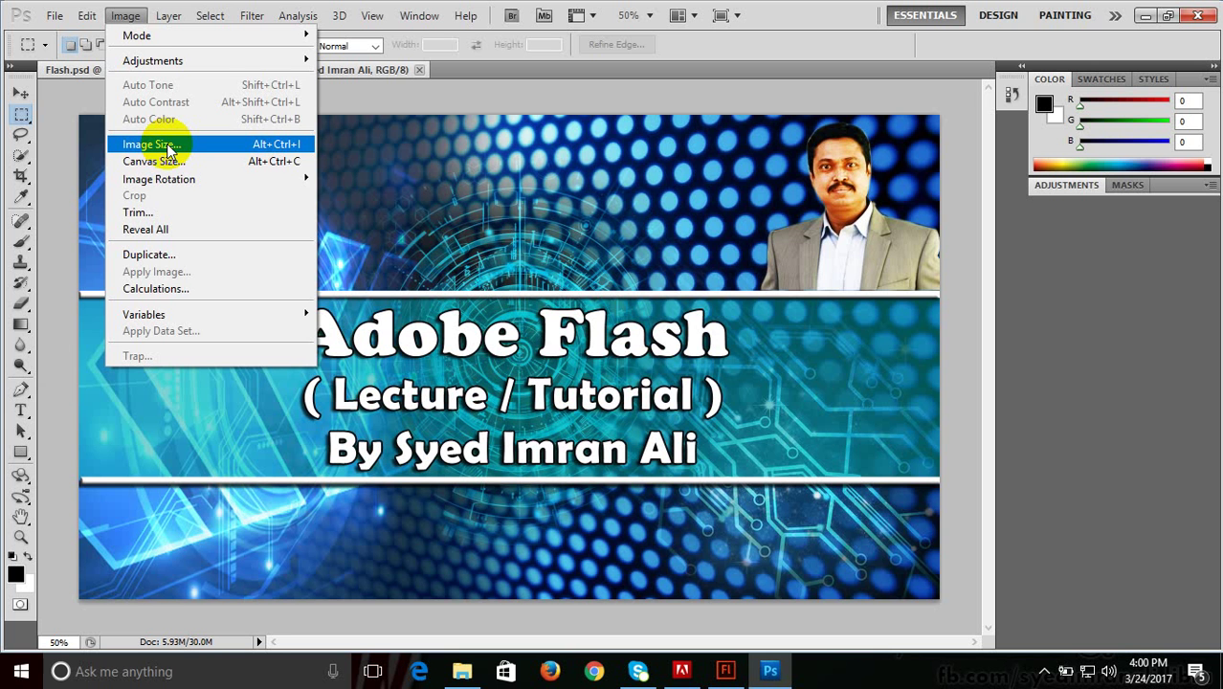
{"action": "left_click", "coordinate": [166, 143]}
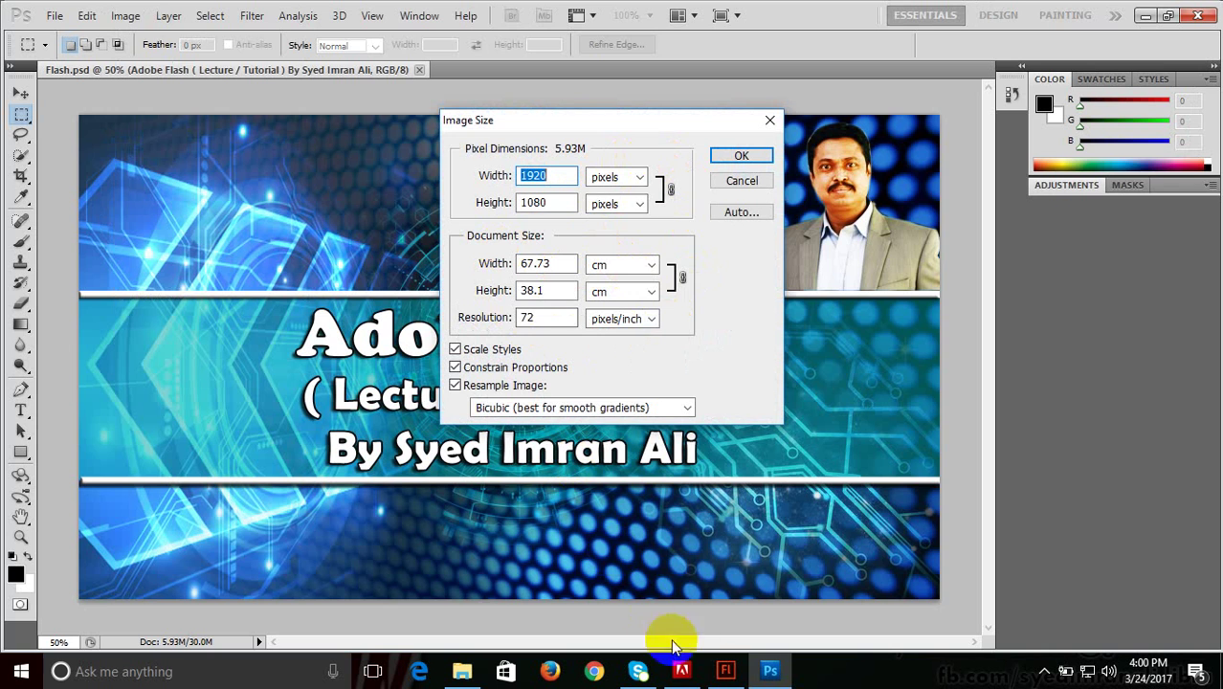
{"action": "left_click", "coordinate": [726, 670]}
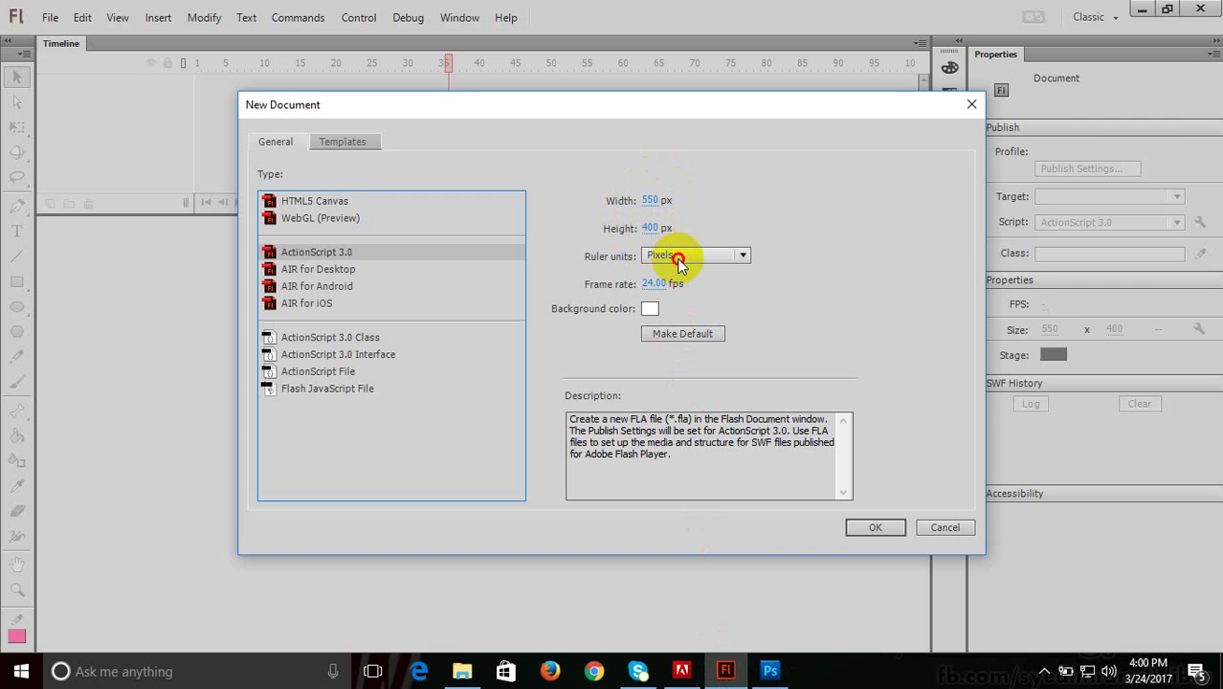
Create the 550 × 400 document with pixel ruler units and frame rate 30, then reopen New Document.
{"action": "left_click", "coordinate": [678, 255]}
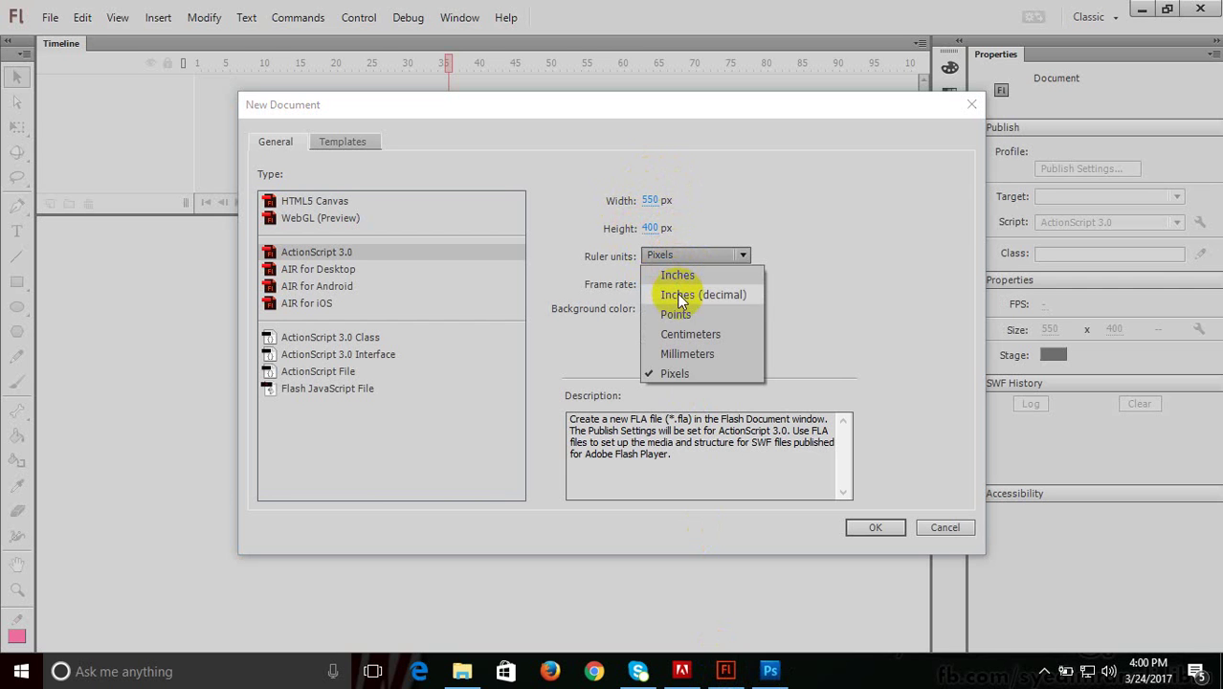
{"action": "left_click", "coordinate": [686, 374]}
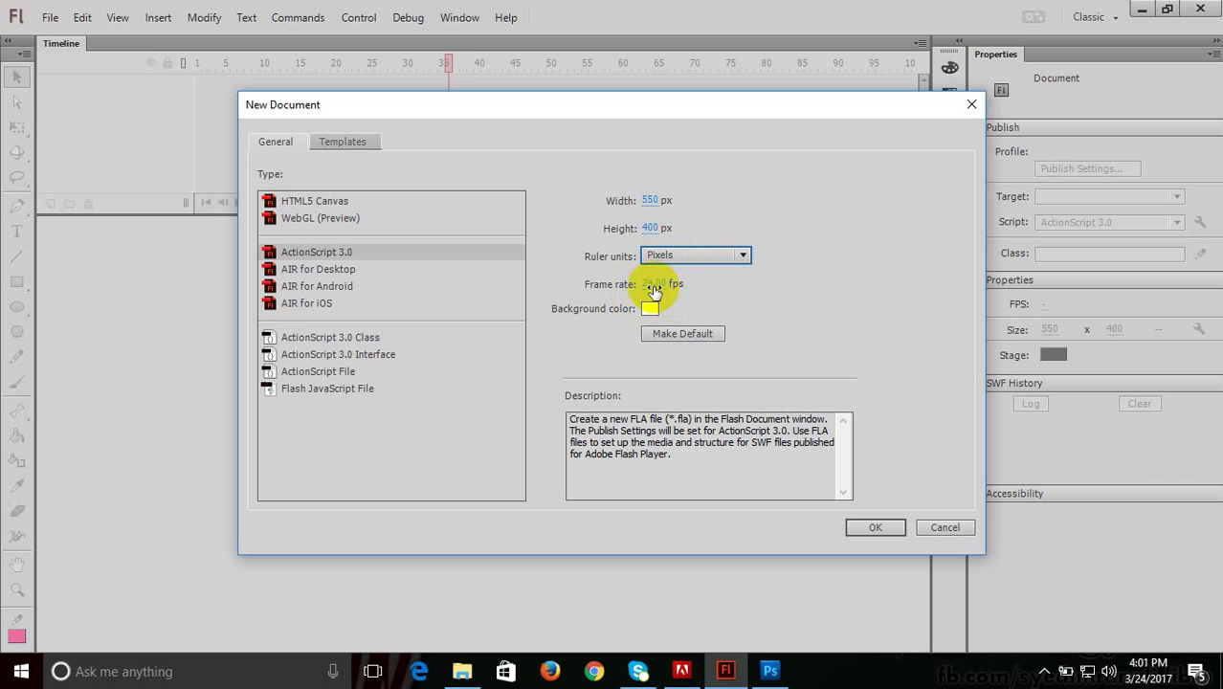
{"action": "left_click", "coordinate": [654, 284]}
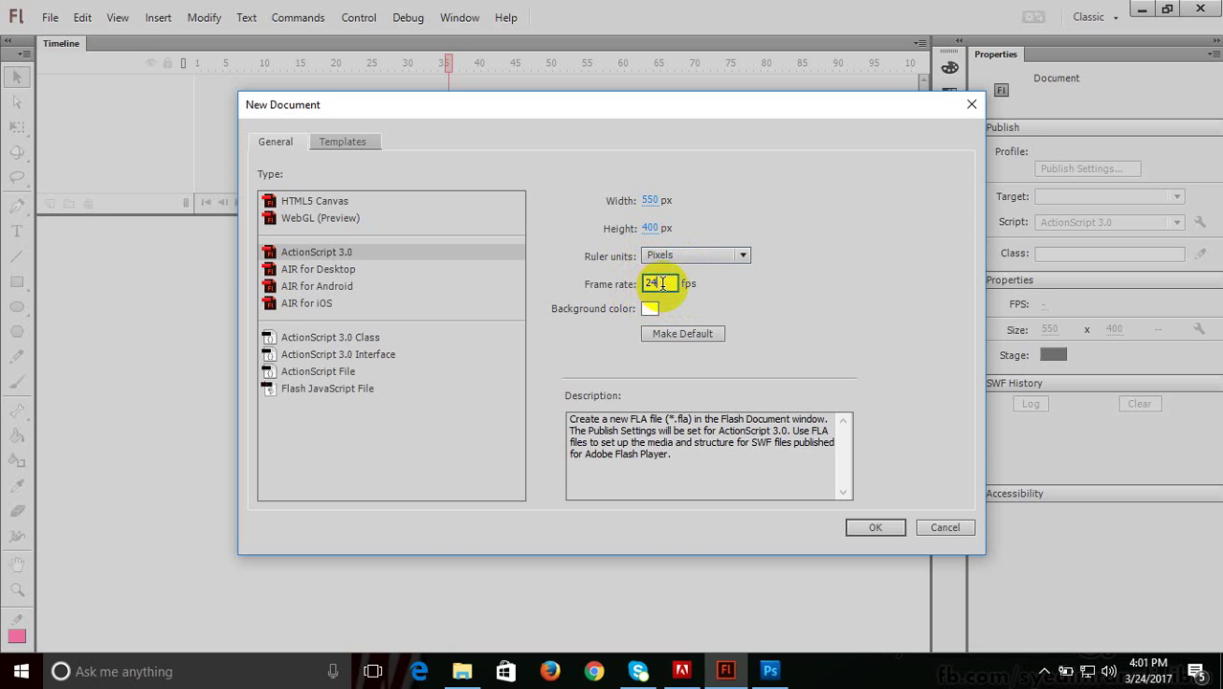
{"action": "type", "text": "30"}
{"action": "key", "text": "Return"}
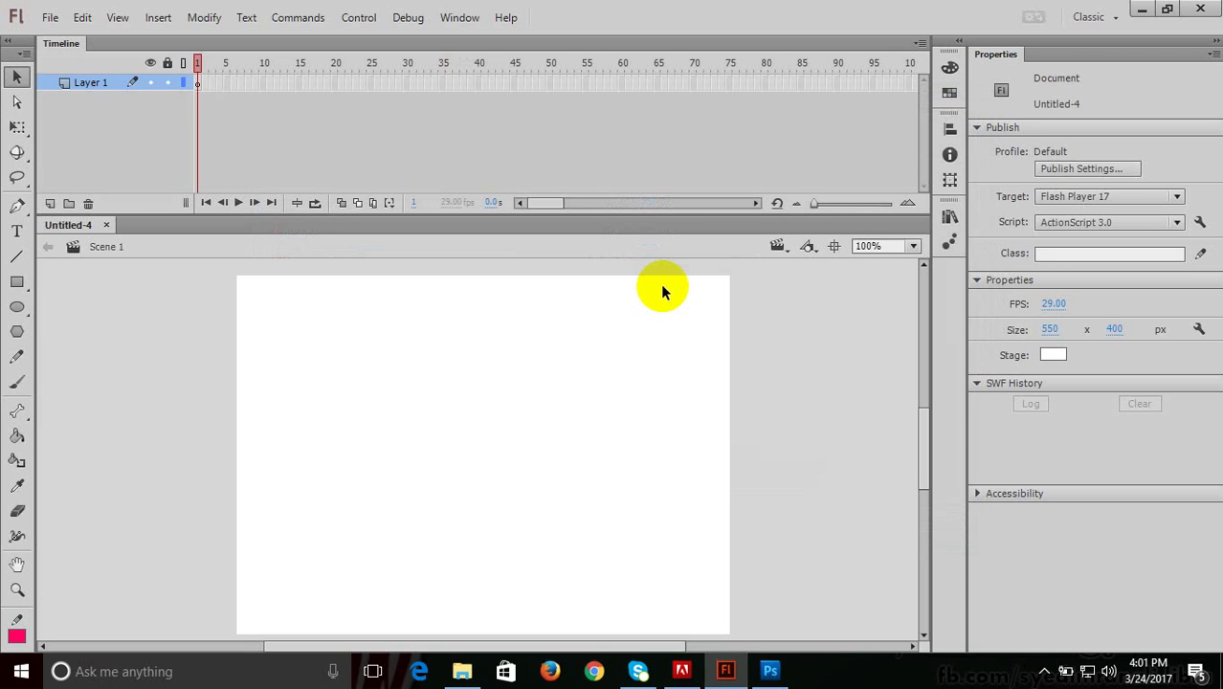
{"action": "key", "text": "ctrl+n"}
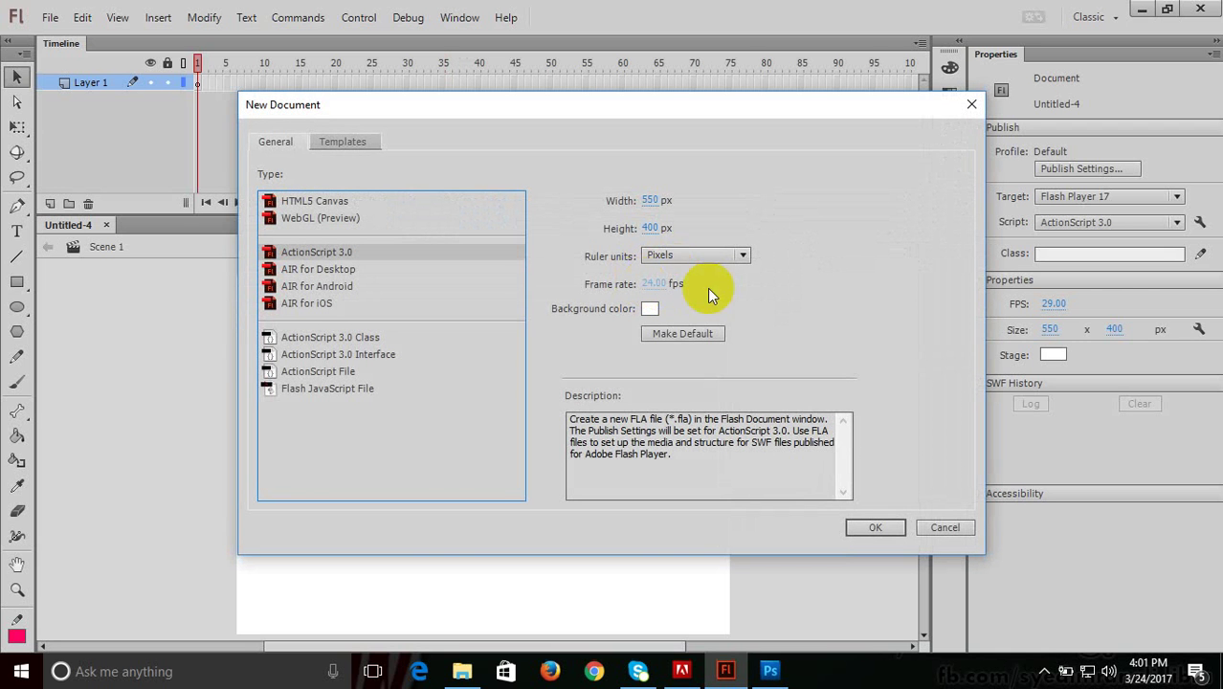
Replace the 24 fps frame rate with 29.00 fps in New Document.
{"action": "left_click", "coordinate": [658, 286]}
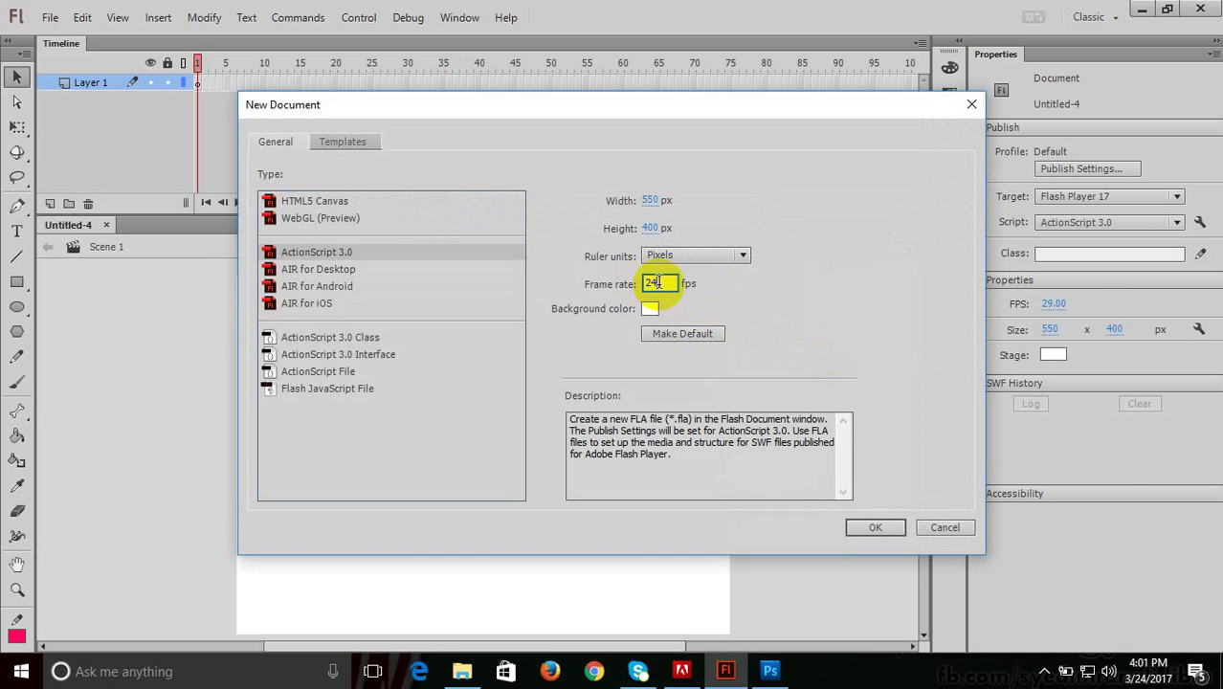
{"action": "key", "text": "BackSpace"}
{"action": "key", "text": "BackSpace"}
{"action": "type", "text": "29"}
{"action": "left_click", "coordinate": [673, 330]}
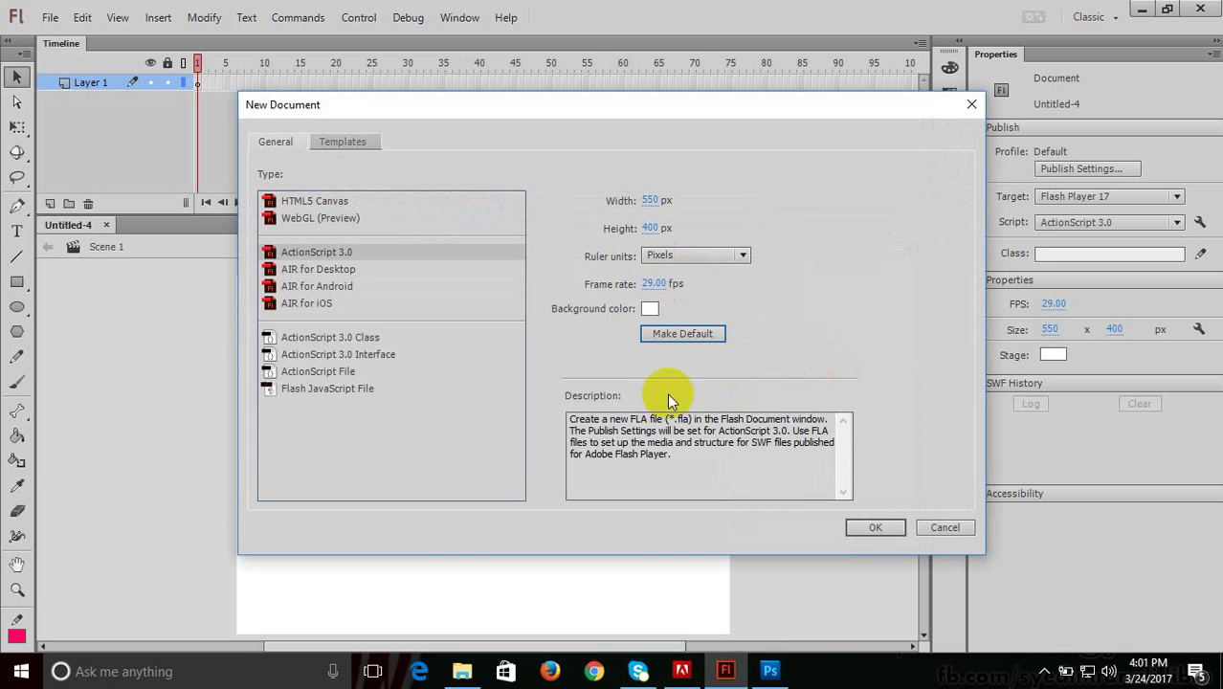
{"action": "mouse_move", "coordinate": [769, 670]}
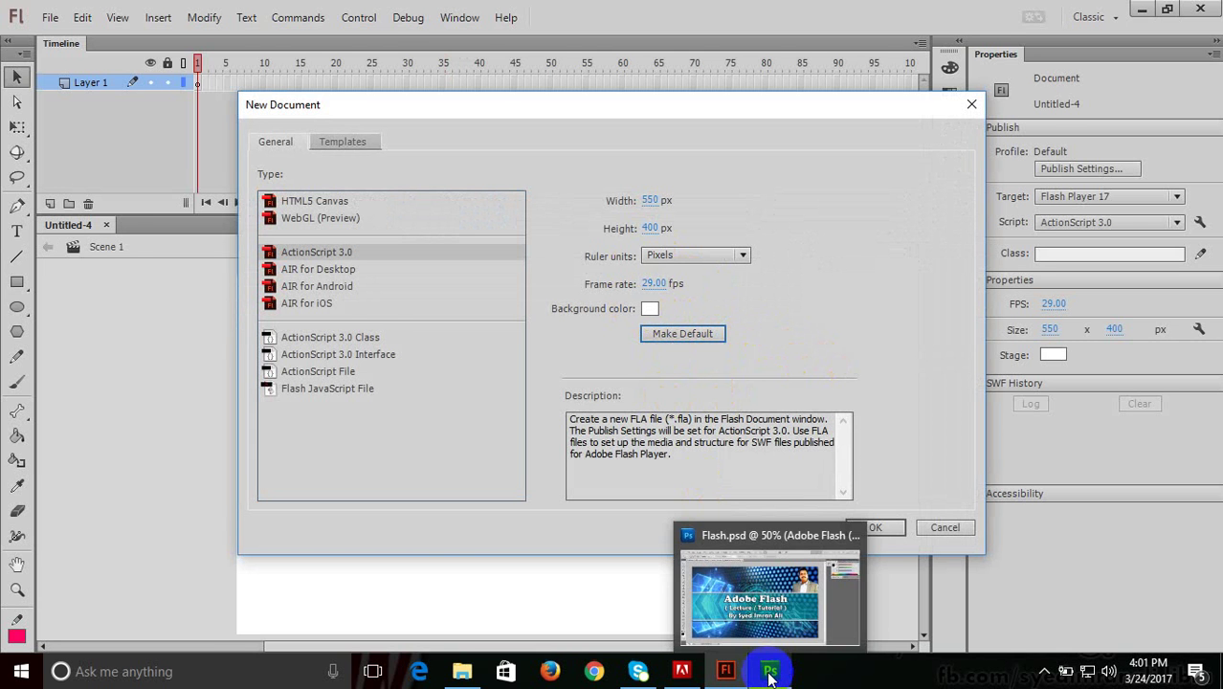
Compare Photoshop's 1920 × 1080 Image Size against Flash's 550 × 400 stage, then select the Width value.
{"action": "left_click", "coordinate": [763, 620]}
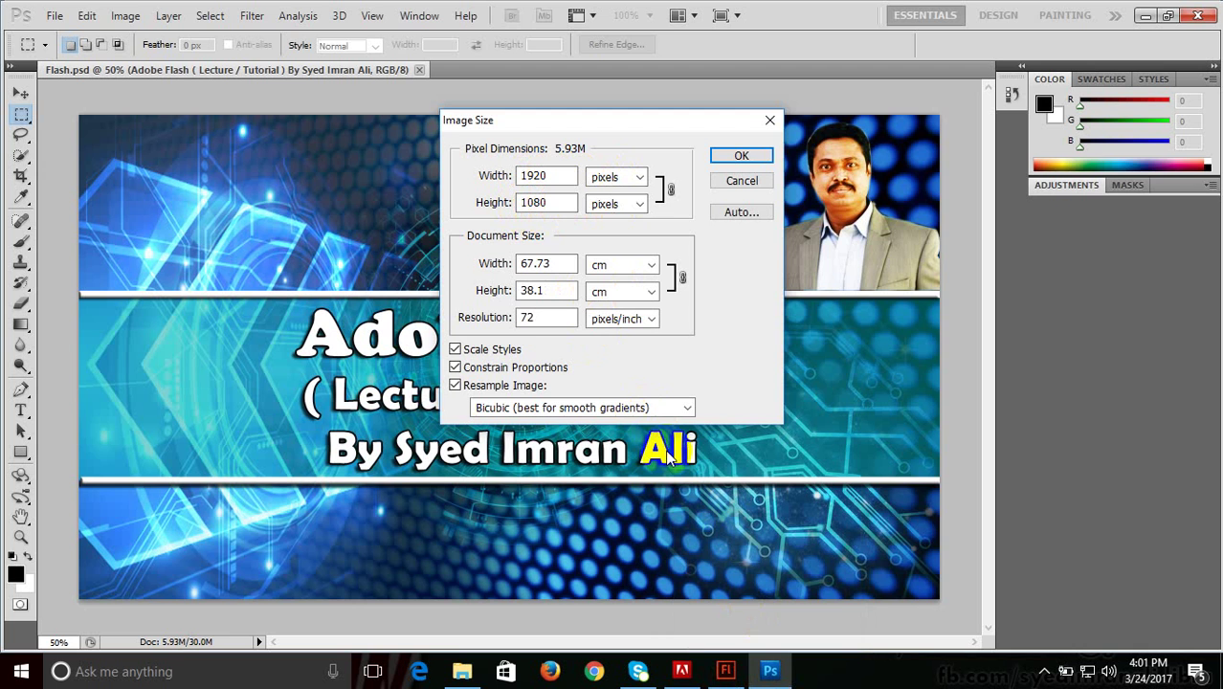
{"action": "left_click", "coordinate": [723, 673]}
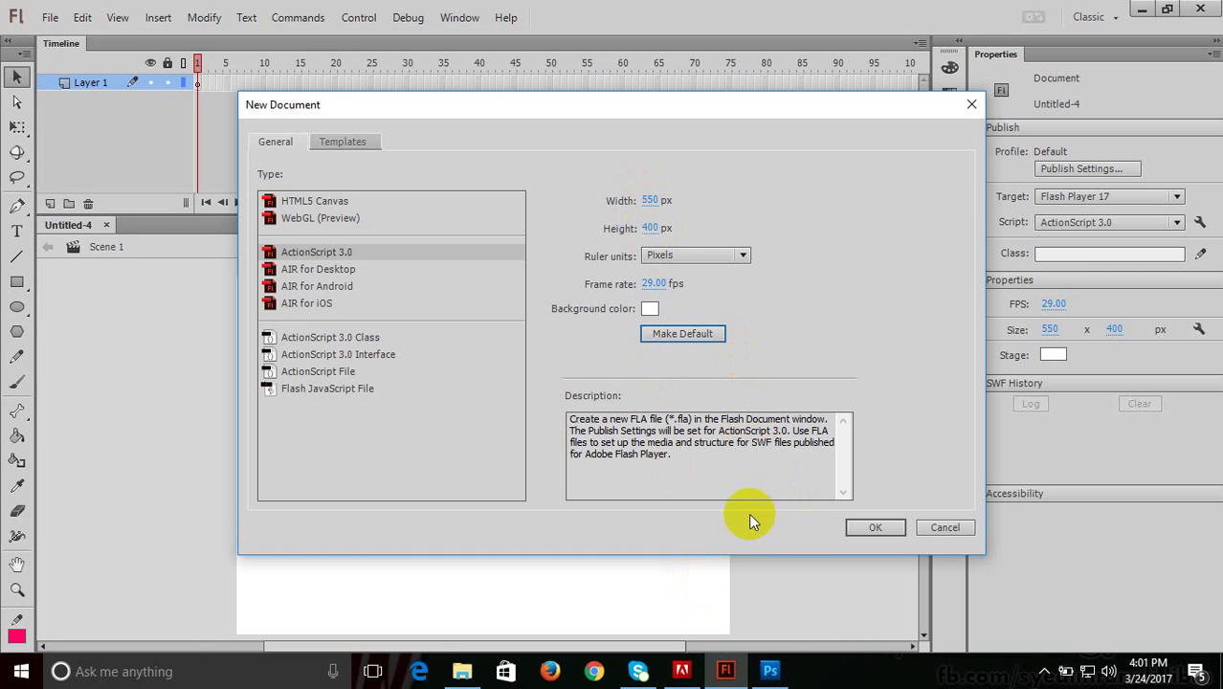
{"action": "left_click", "coordinate": [776, 670]}
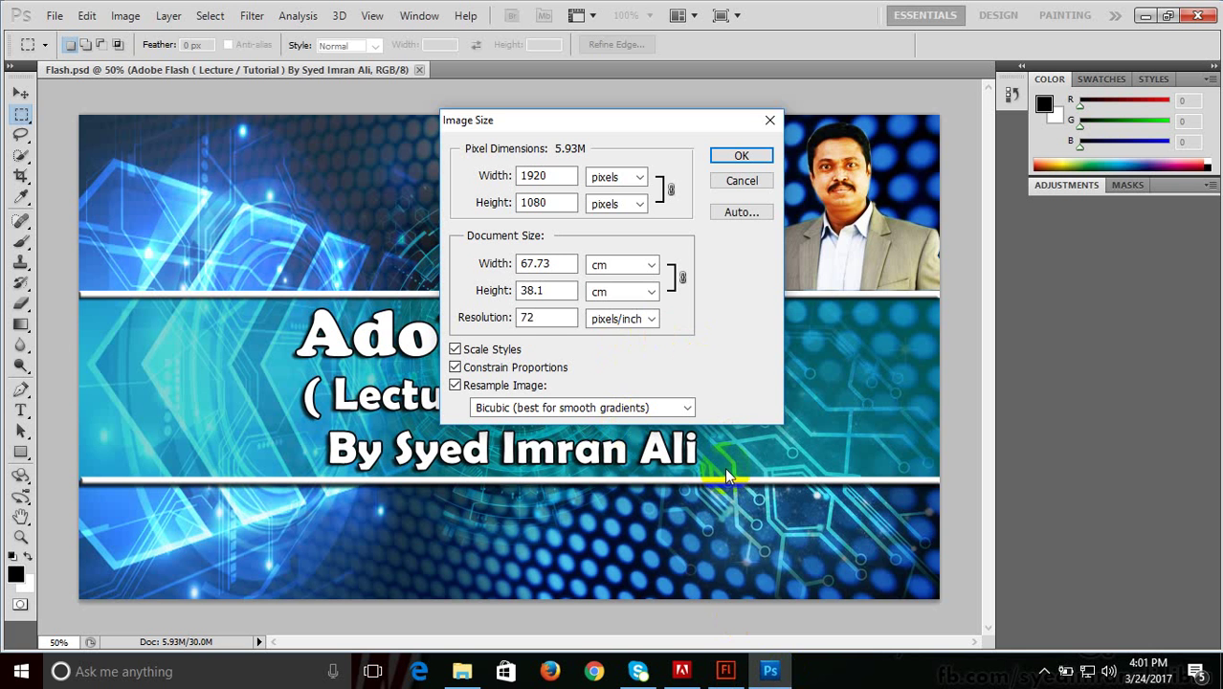
{"action": "left_click", "coordinate": [739, 673]}
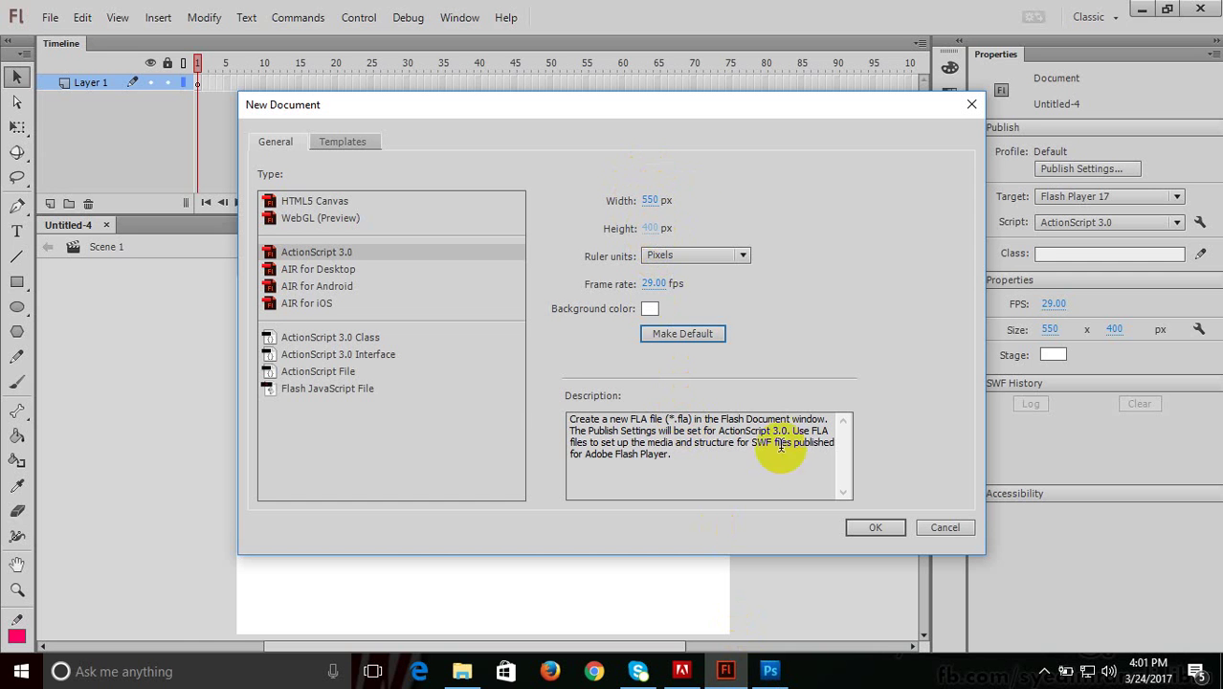
{"action": "left_click", "coordinate": [771, 672]}
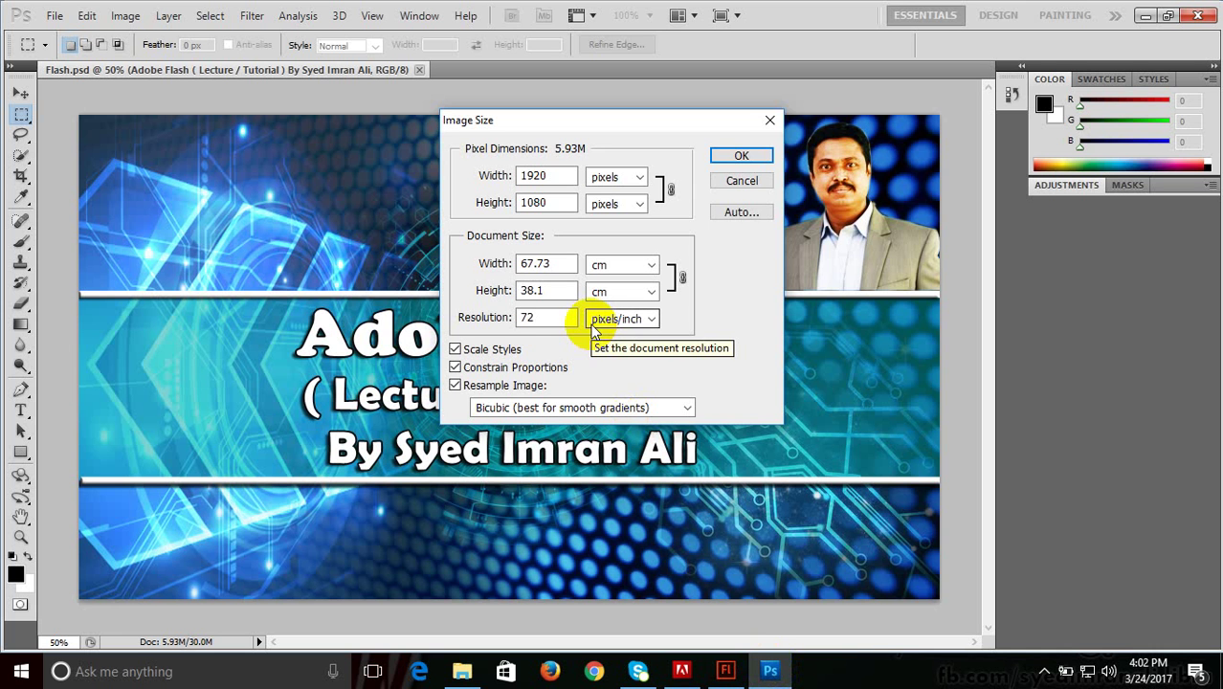
{"action": "left_click", "coordinate": [559, 175]}
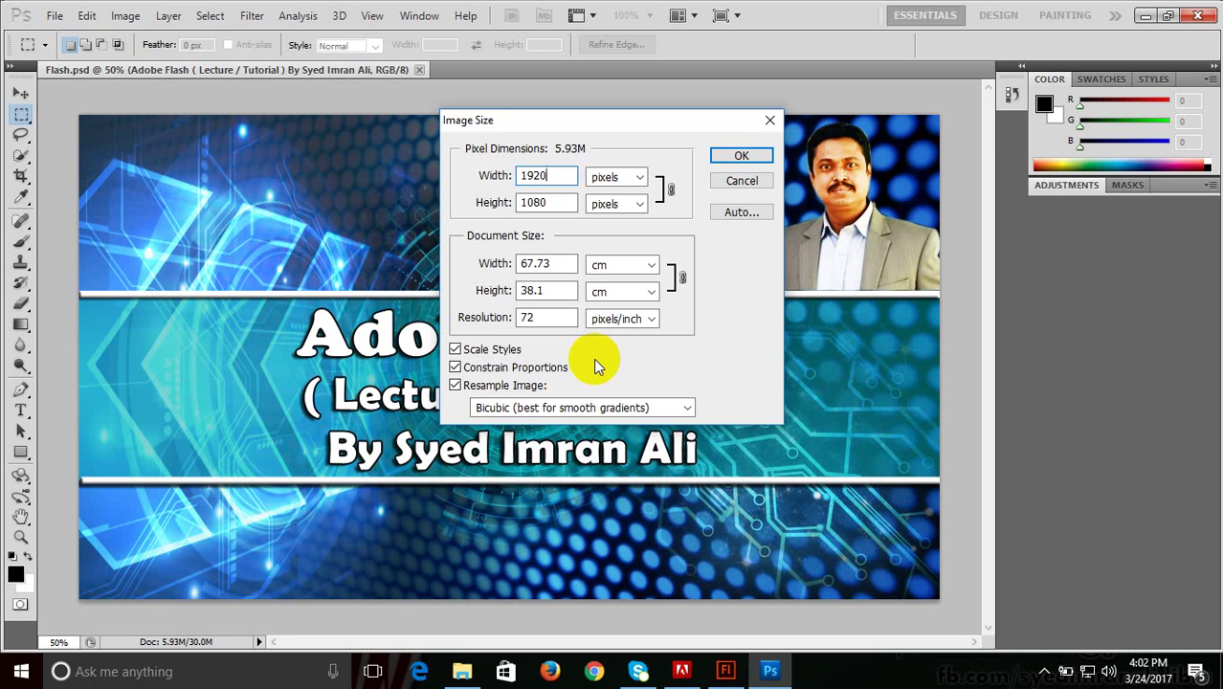
Leave Constrain Proportions unlinked after toggling it, then check Flash's 550 × 400 stage.
{"action": "left_click", "coordinate": [456, 368]}
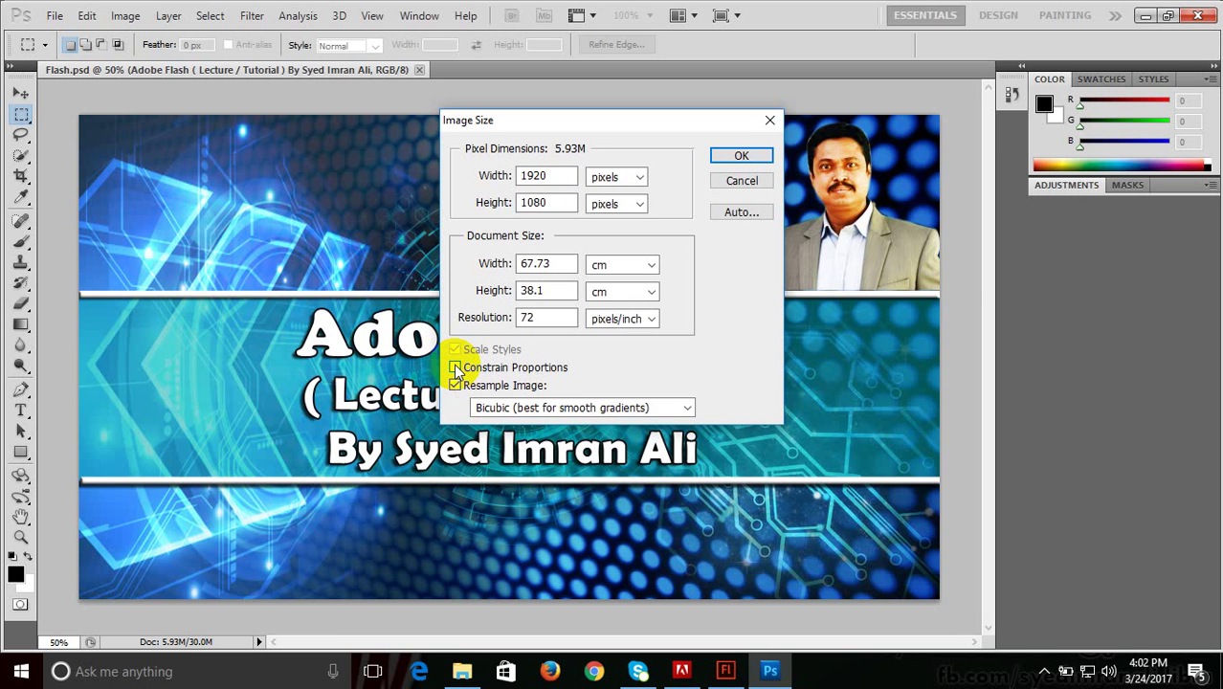
{"action": "left_click", "coordinate": [457, 368]}
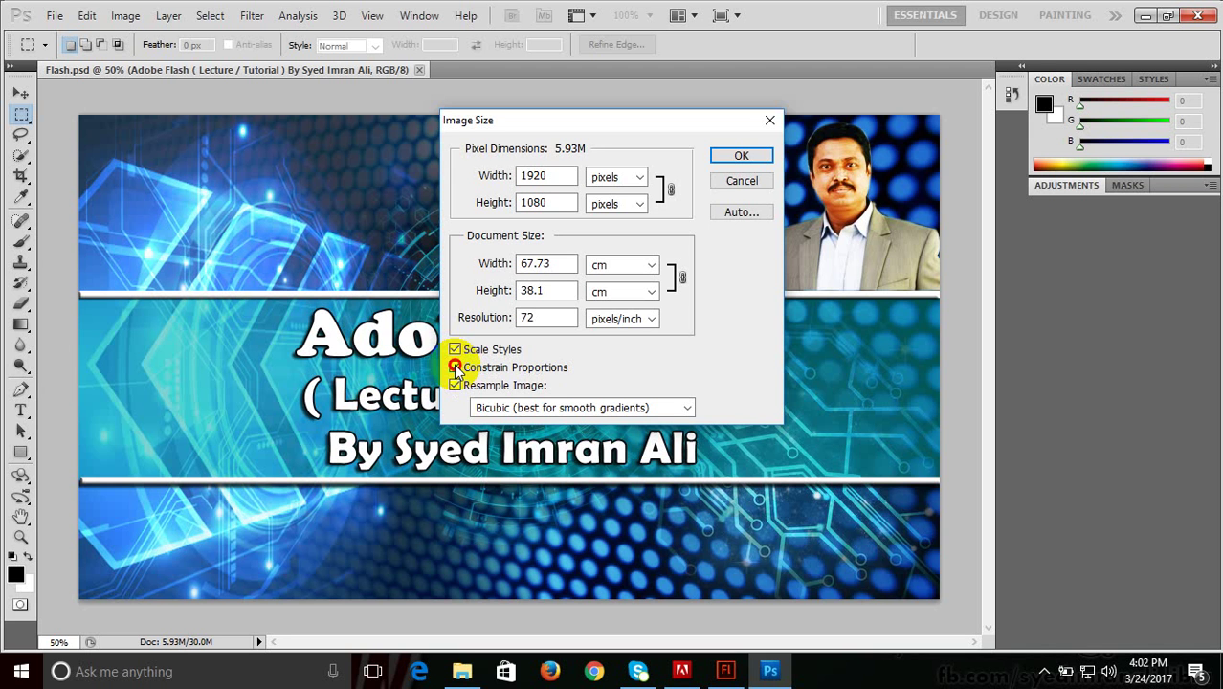
{"action": "left_click", "coordinate": [456, 368]}
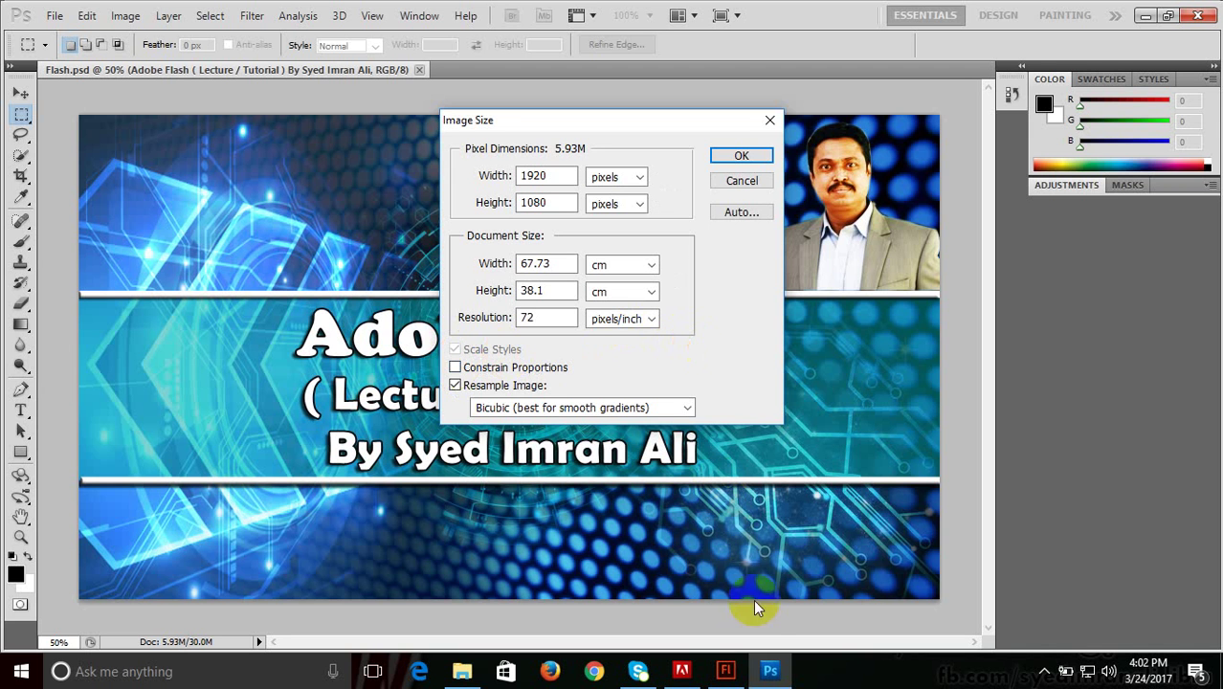
{"action": "left_click", "coordinate": [726, 670]}
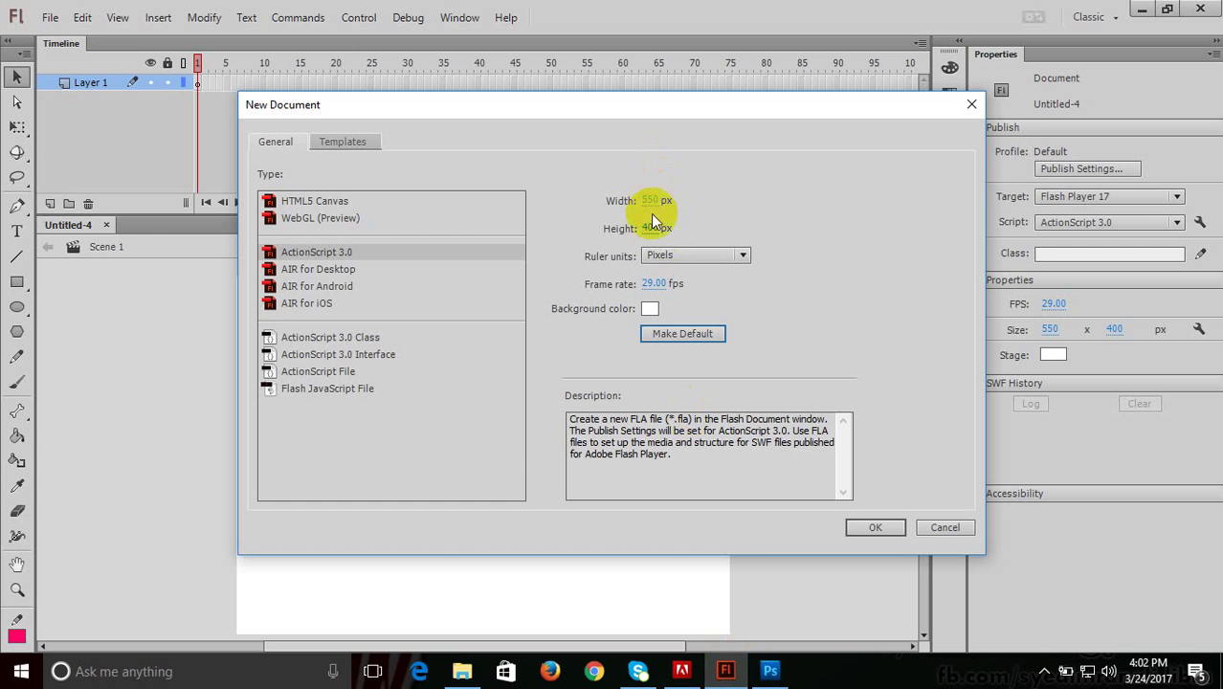
Set the banner's width to 550 and height to 400 pixels, then view it at 100%.
{"action": "left_click", "coordinate": [771, 670]}
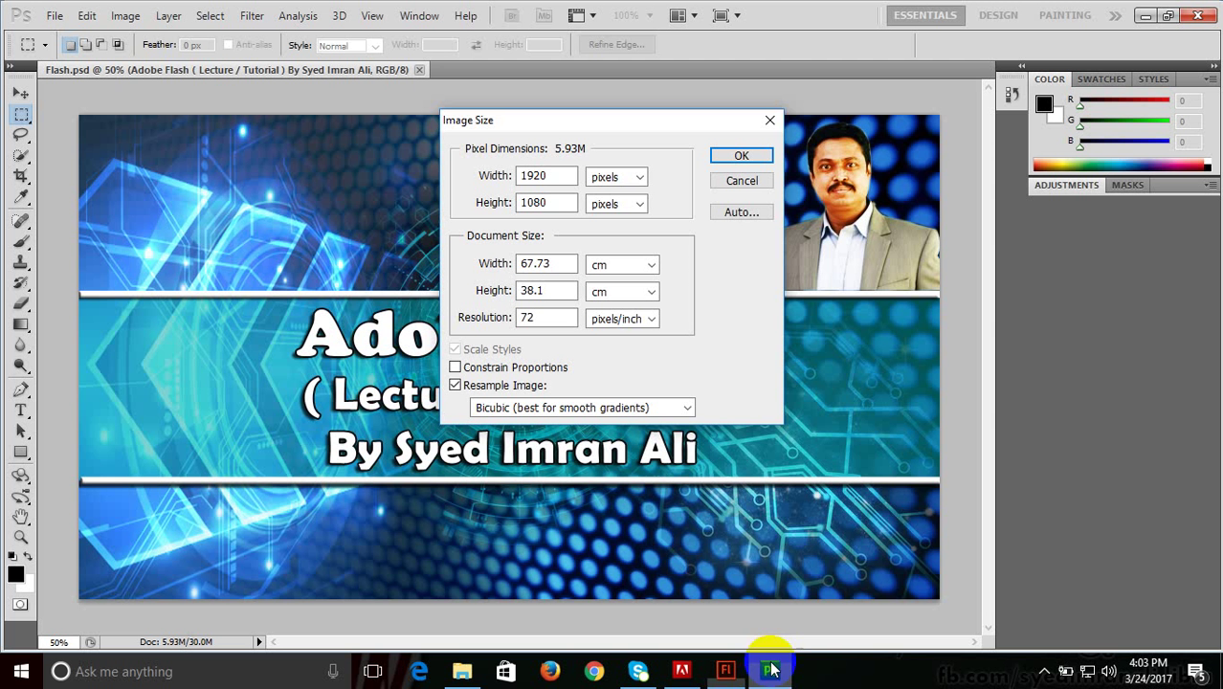
{"action": "left_click", "coordinate": [572, 182]}
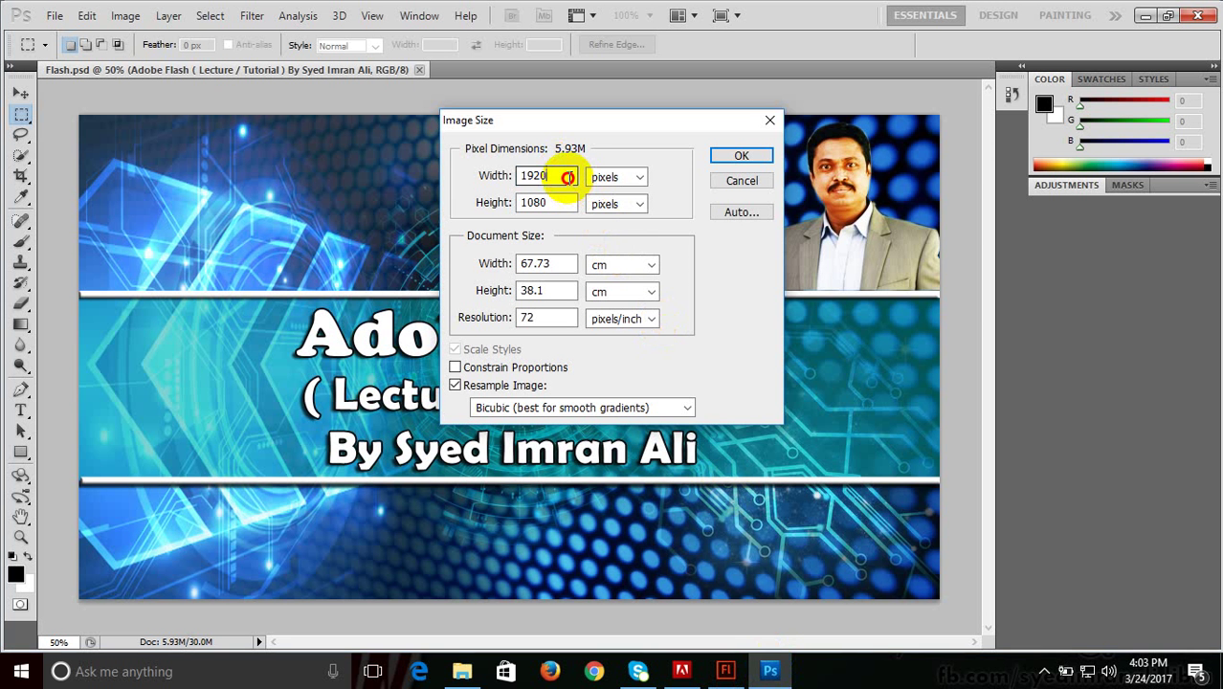
{"action": "key", "text": "BackSpace"}
{"action": "key", "text": "BackSpace"}
{"action": "key", "text": "BackSpace"}
{"action": "key", "text": "BackSpace"}
{"action": "type", "text": "5"}
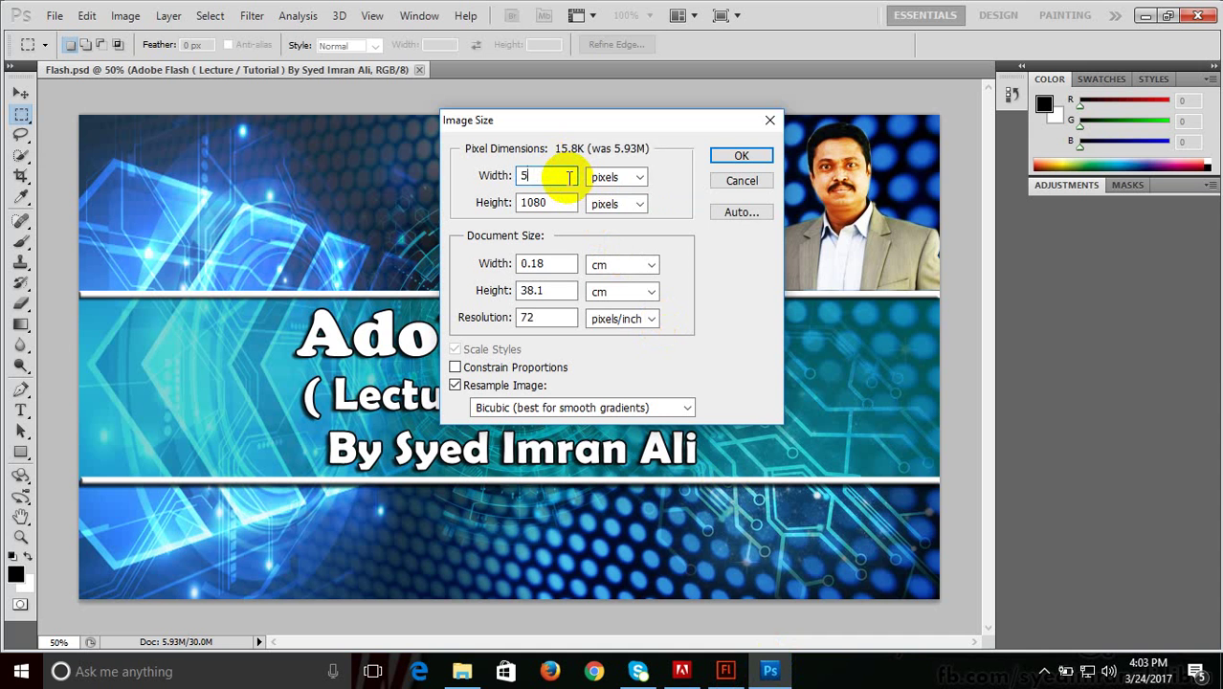
{"action": "type", "text": "50"}
{"action": "left_click", "coordinate": [559, 201]}
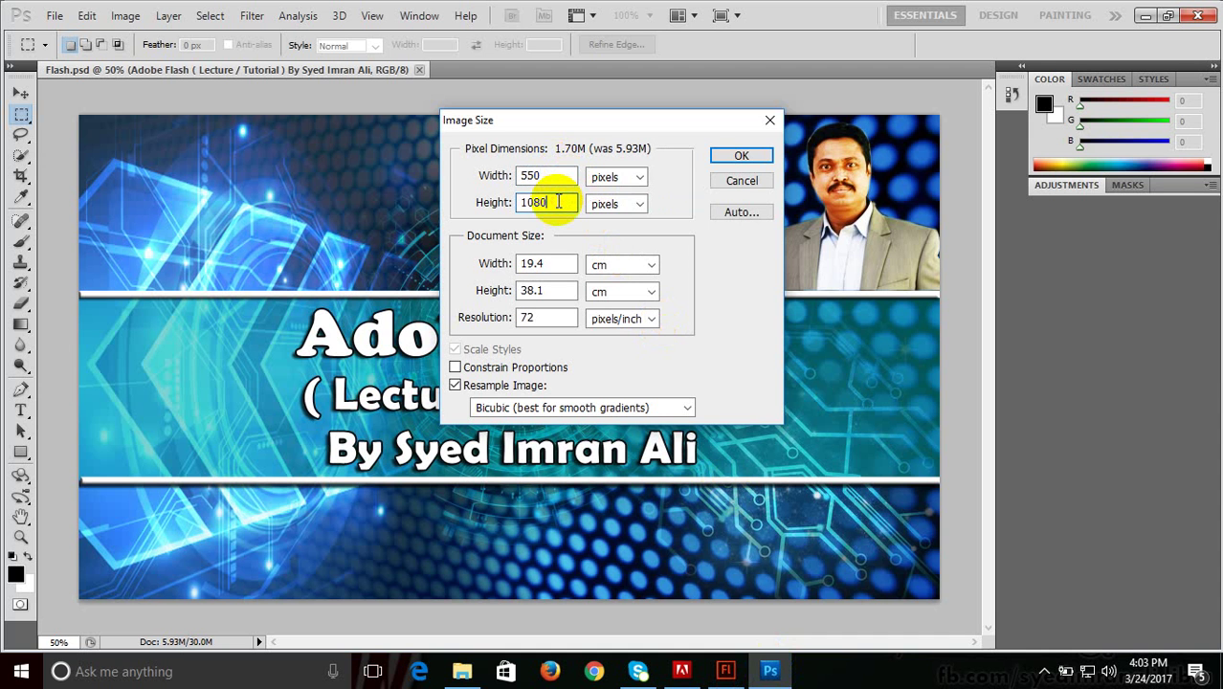
{"action": "key", "text": "BackSpace"}
{"action": "key", "text": "BackSpace"}
{"action": "key", "text": "BackSpace"}
{"action": "key", "text": "BackSpace"}
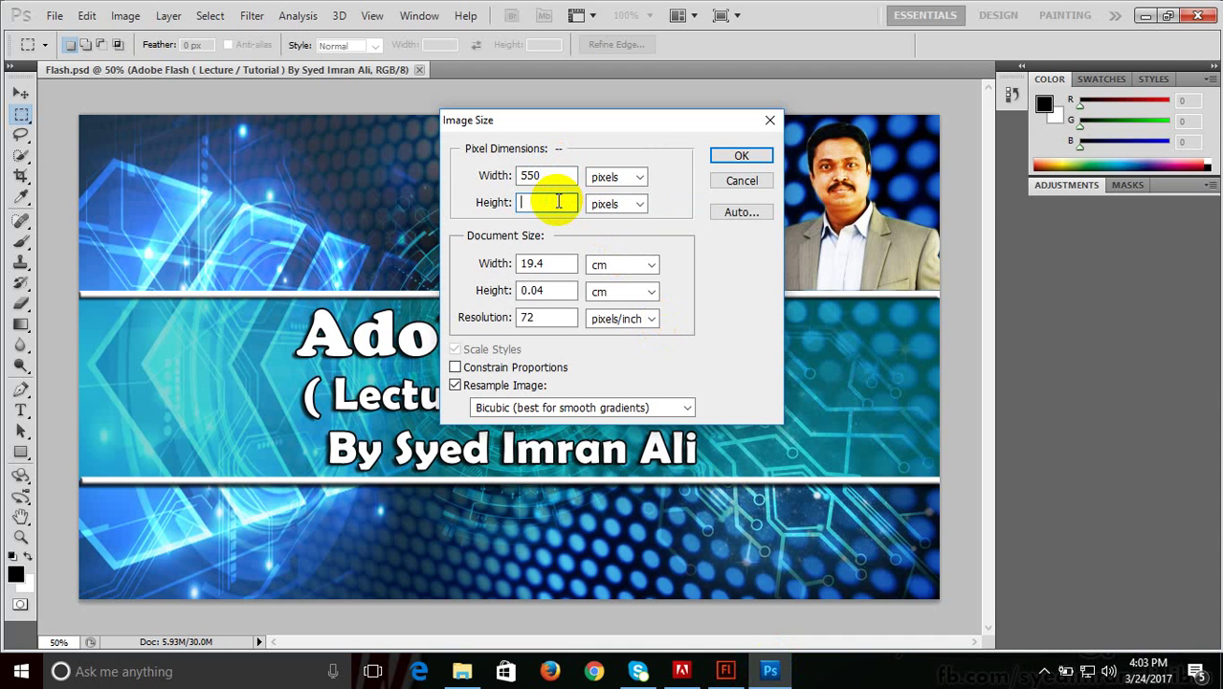
{"action": "type", "text": "400"}
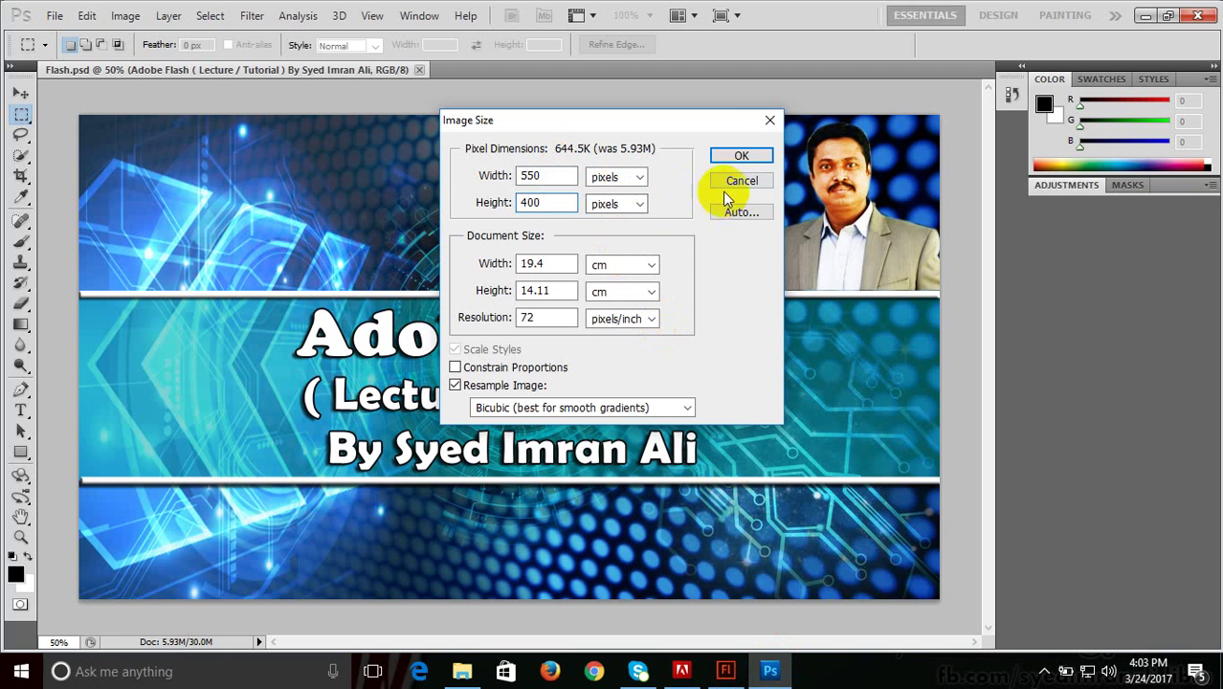
{"action": "left_click", "coordinate": [728, 155]}
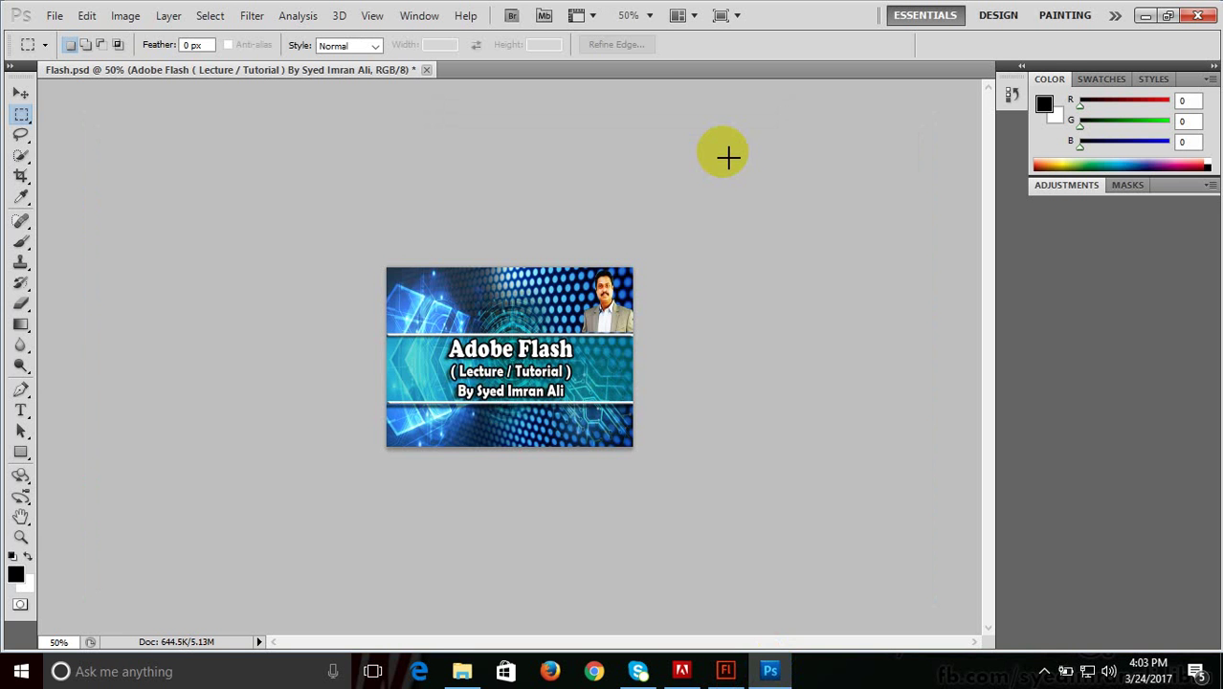
{"action": "key", "text": "ctrl+plus"}
{"action": "key", "text": "ctrl+plus"}
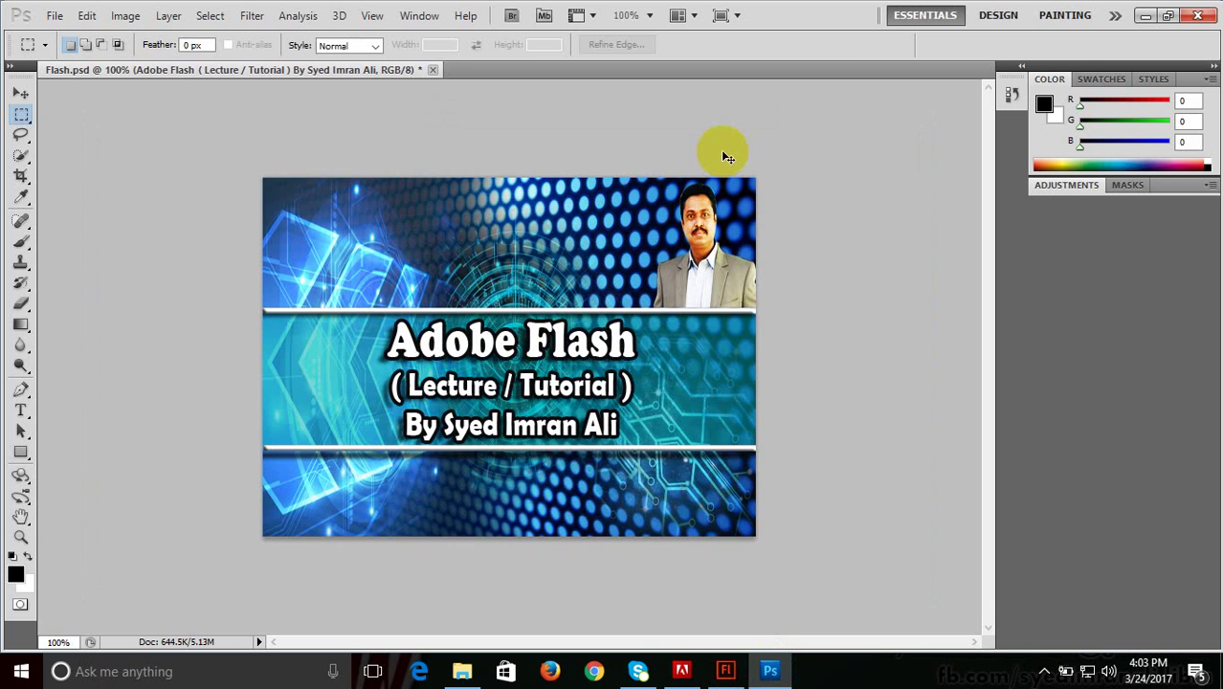
{"action": "key", "text": "ctrl+plus"}
{"action": "key", "text": "ctrl+minus"}
Save the resized banner as Flash02.psd with Maximize Compatibility kept on.
{"action": "left_click", "coordinate": [55, 15]}
{"action": "left_click", "coordinate": [129, 290]}
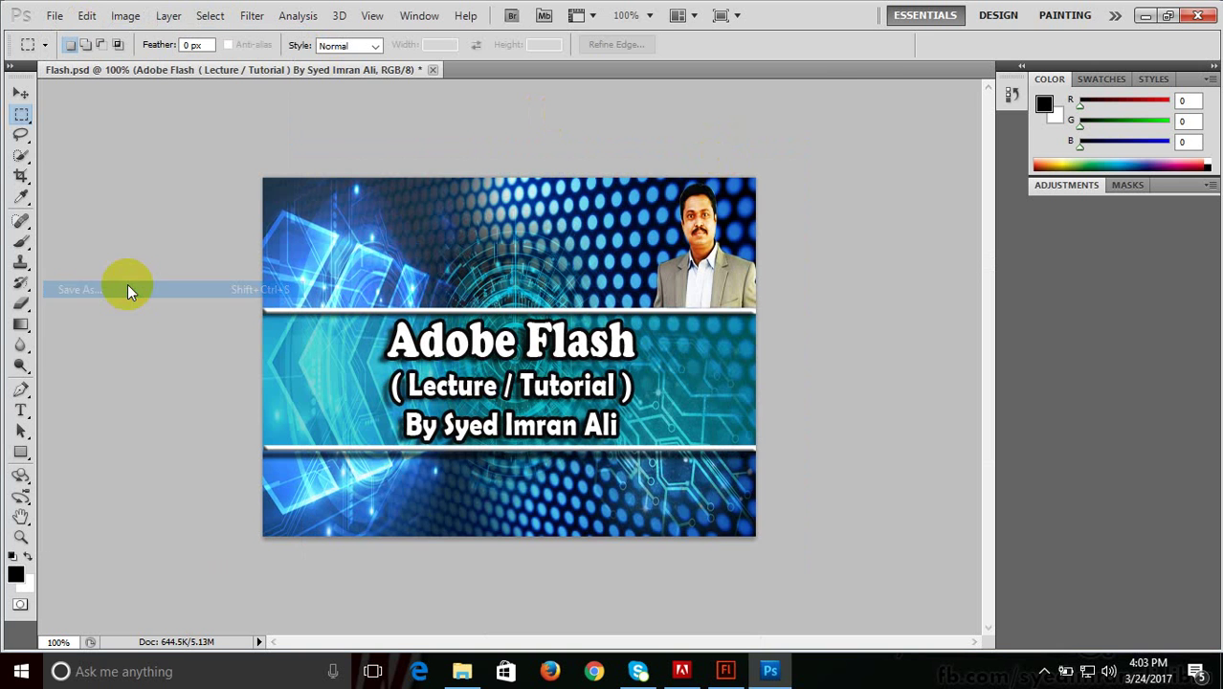
{"action": "left_click", "coordinate": [608, 357]}
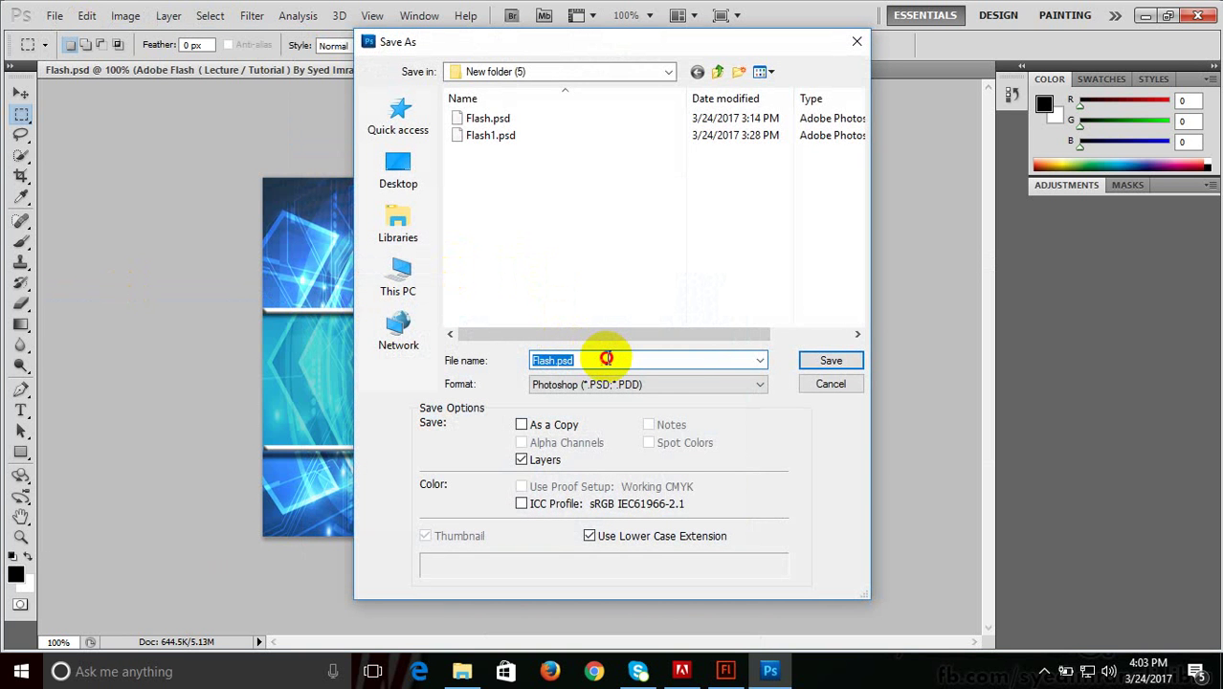
{"action": "type", "text": "0"}
{"action": "type", "text": "2"}
{"action": "key", "text": "Return"}
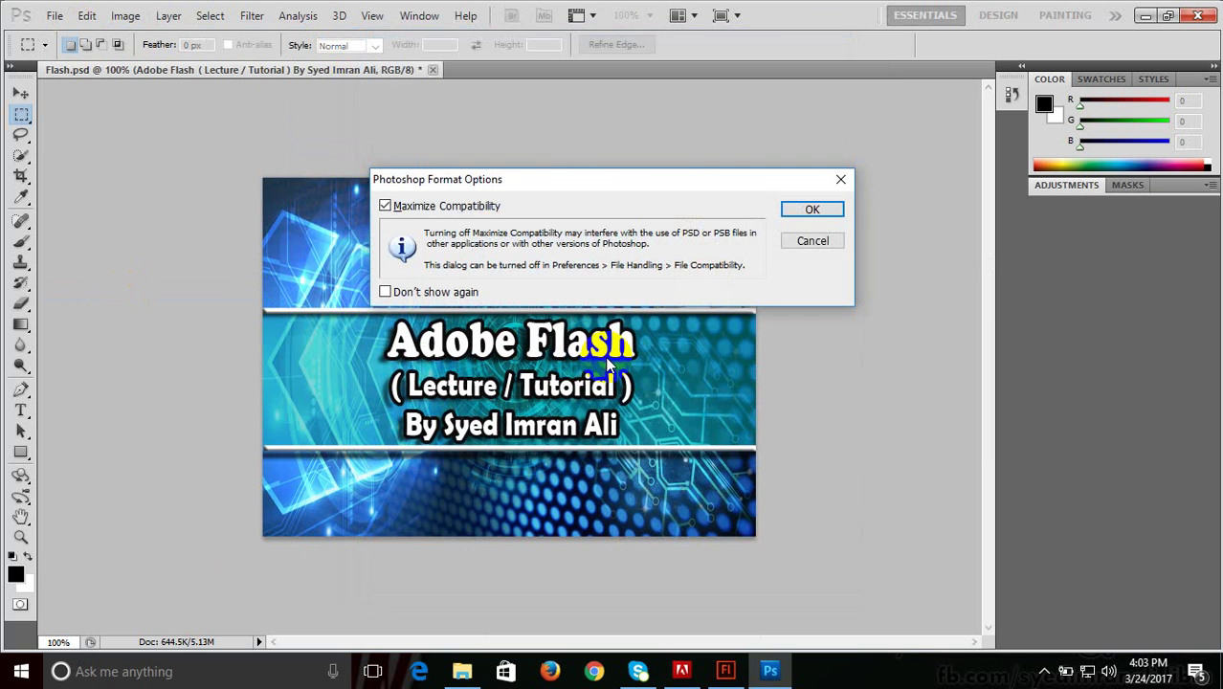
{"action": "left_click", "coordinate": [793, 220]}
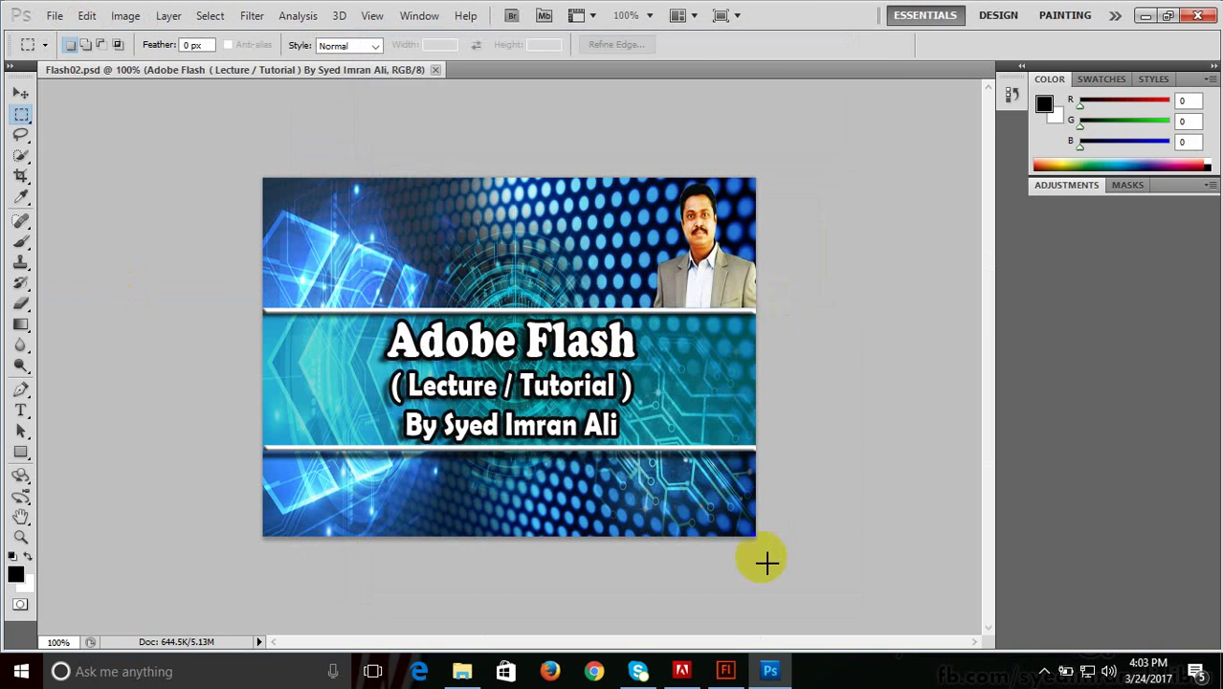
Create blank document Untitled-5 in Flash at 550 × 400 px, ActionScript 3.0.
{"action": "left_click", "coordinate": [727, 672]}
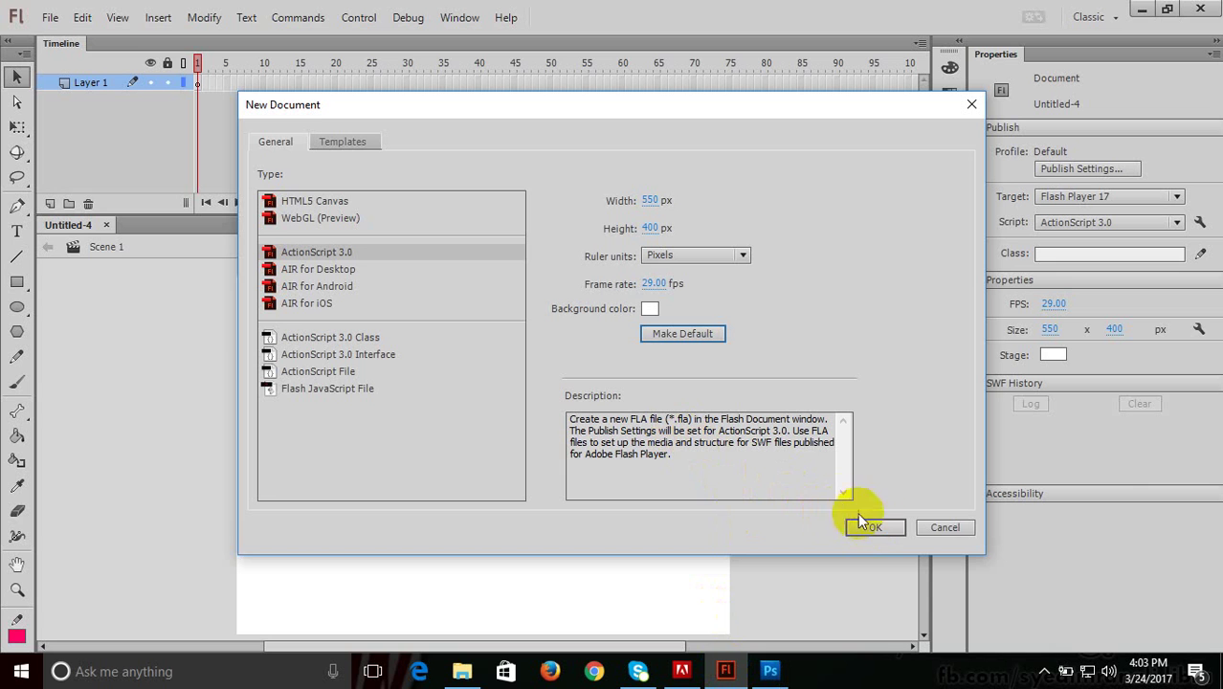
{"action": "left_click", "coordinate": [890, 526]}
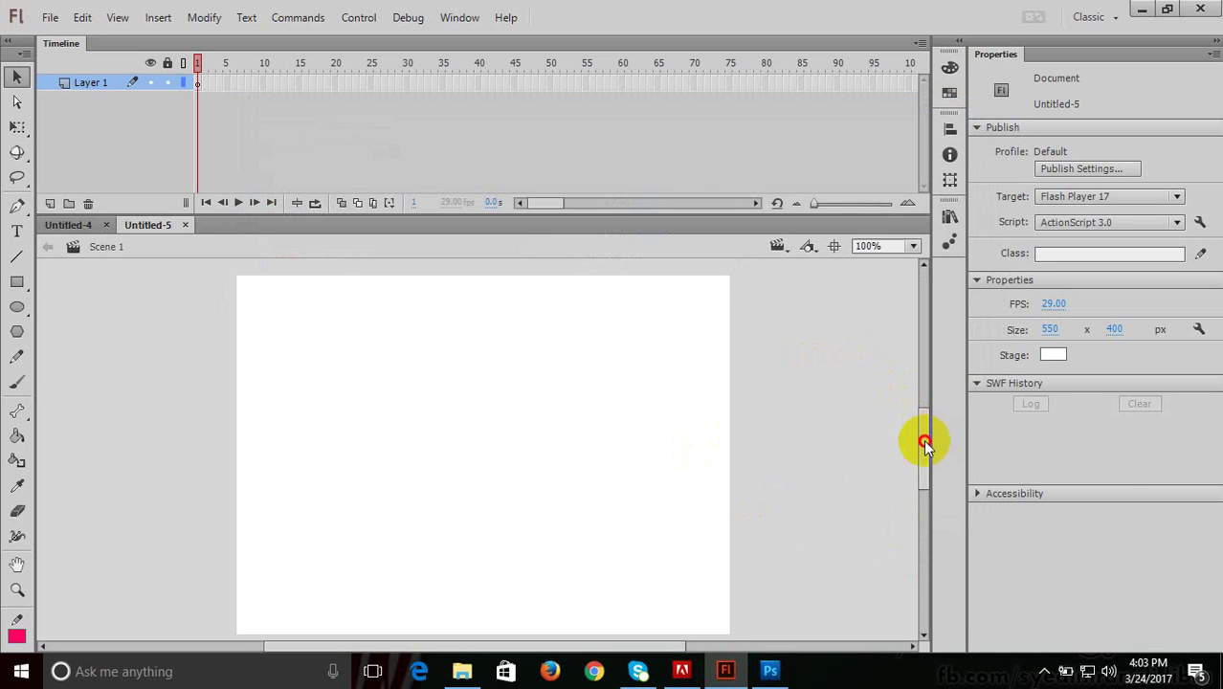
{"action": "left_click_drag", "start_coordinate": [924, 441], "coordinate": [924, 446]}
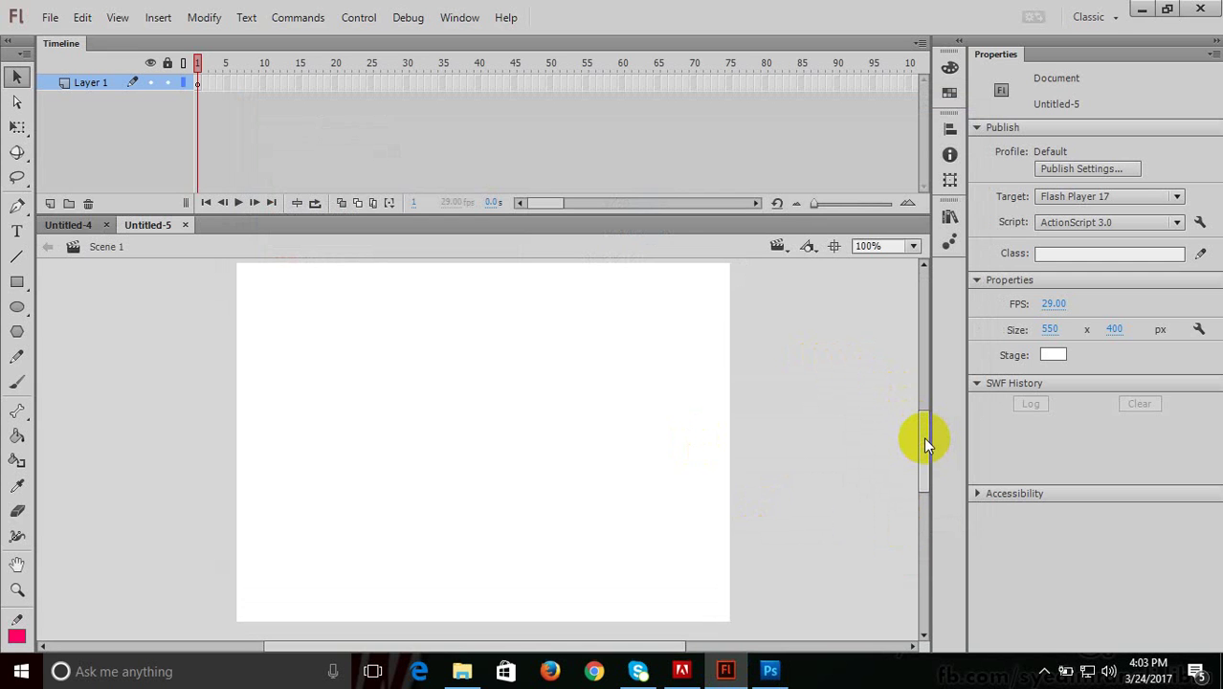
Choose Import to Stage from the File menu and open Flash02.psd.
{"action": "left_click", "coordinate": [52, 27]}
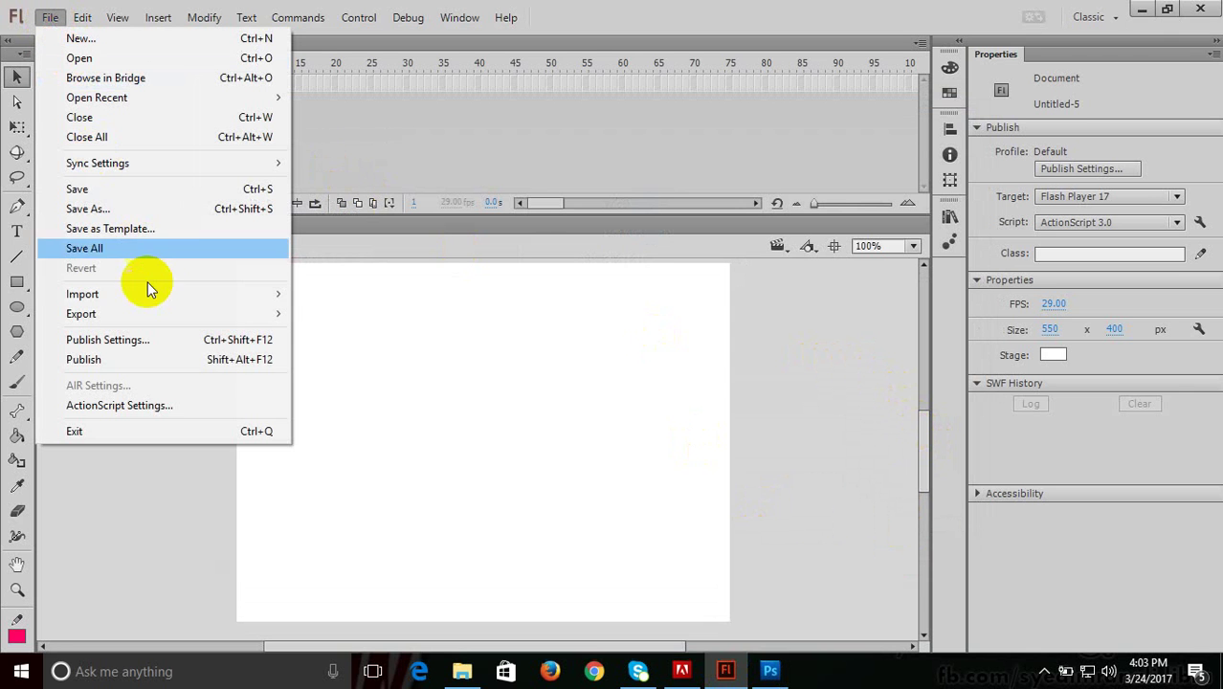
{"action": "mouse_move", "coordinate": [82, 294]}
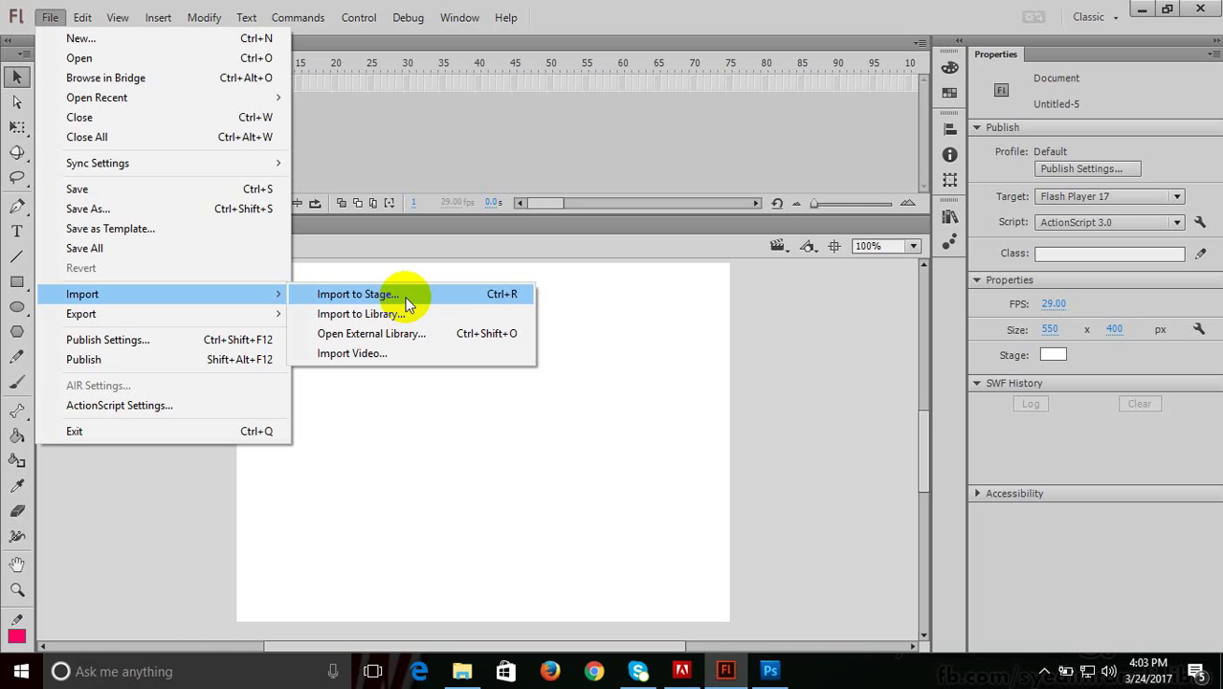
{"action": "left_click", "coordinate": [406, 297]}
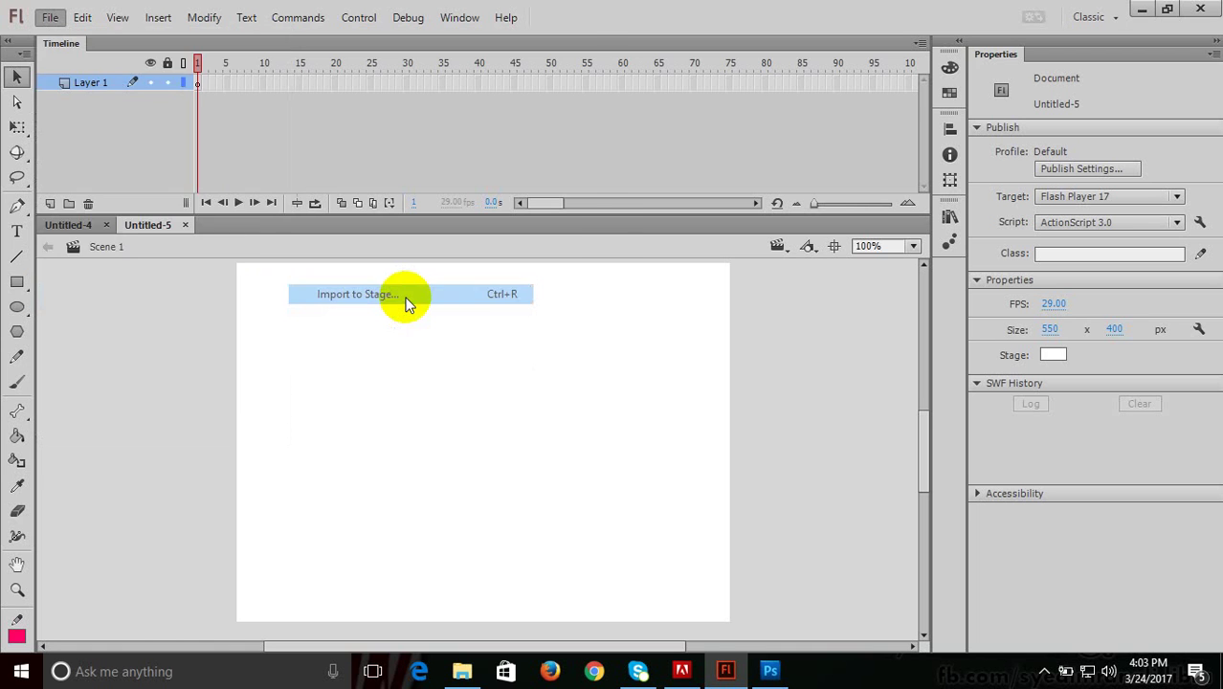
{"action": "left_click", "coordinate": [212, 168]}
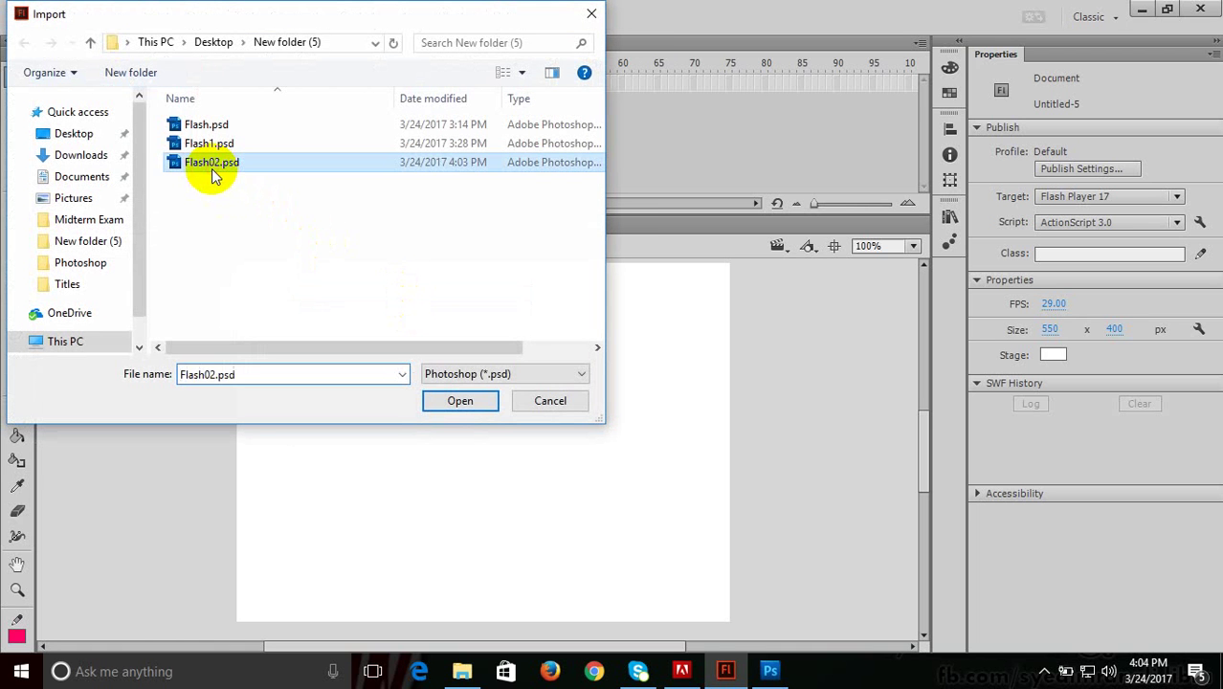
{"action": "left_click", "coordinate": [462, 402]}
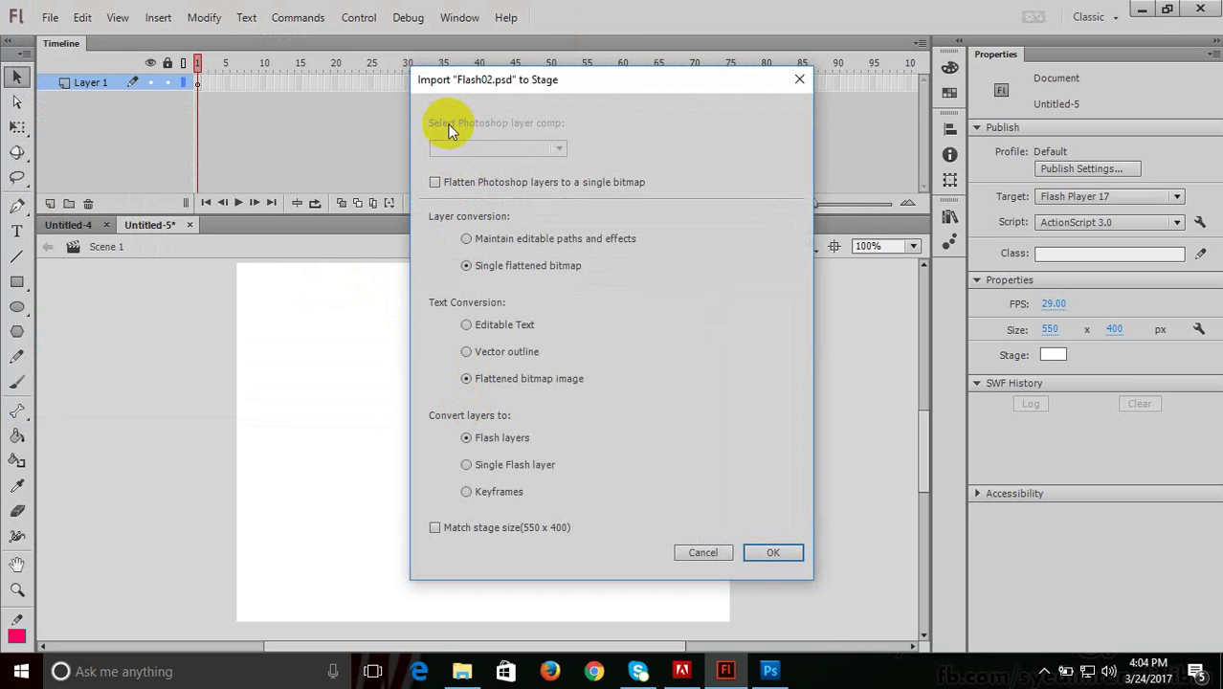
Import Flash02.psd unflattened, with editable text, Flash layers and Match stage size enabled.
{"action": "left_click", "coordinate": [435, 183]}
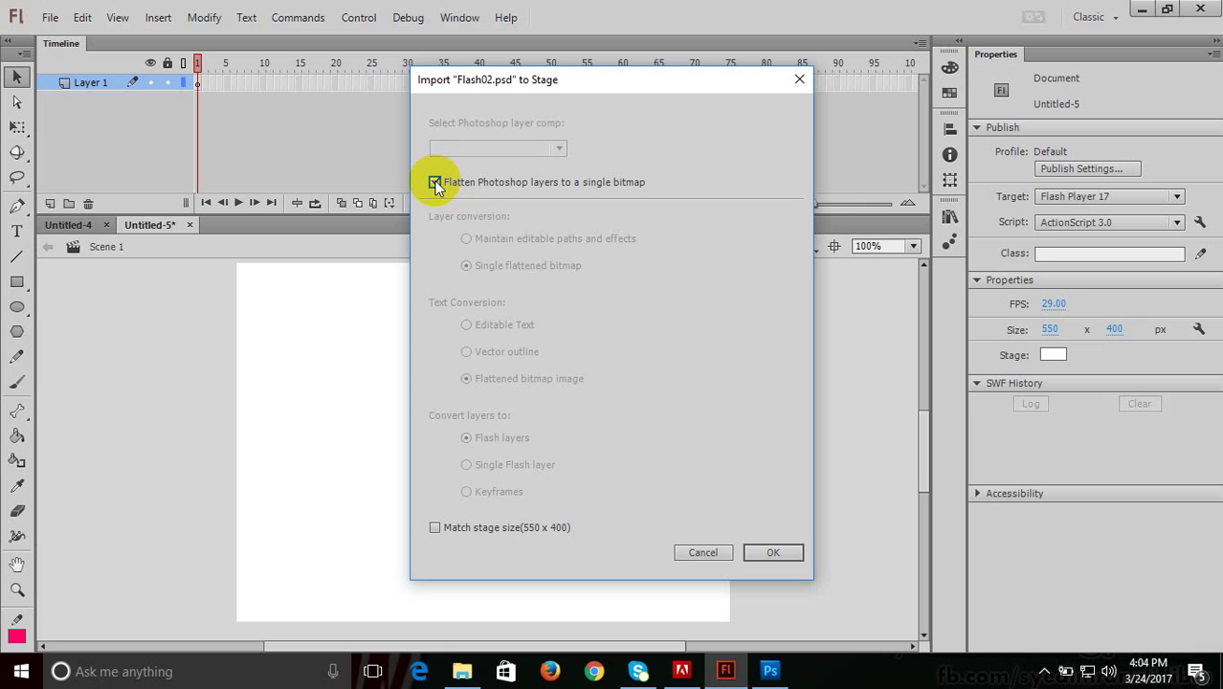
{"action": "left_click", "coordinate": [436, 183]}
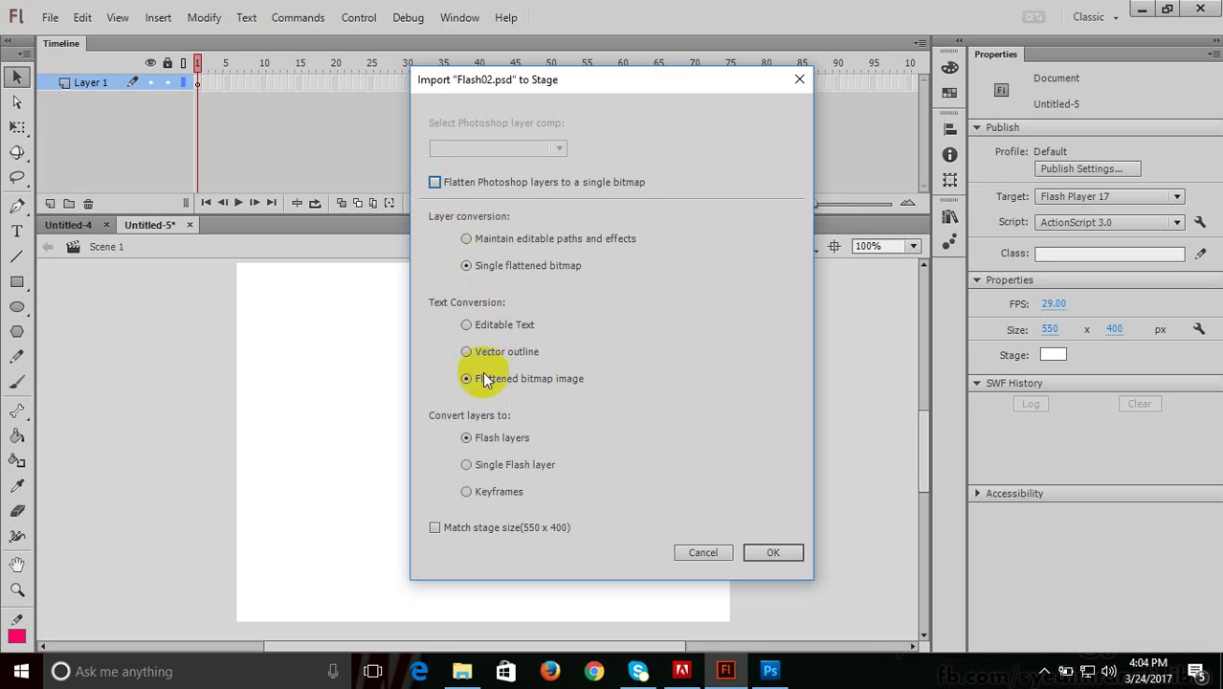
{"action": "left_click", "coordinate": [486, 268]}
{"action": "left_click", "coordinate": [467, 326]}
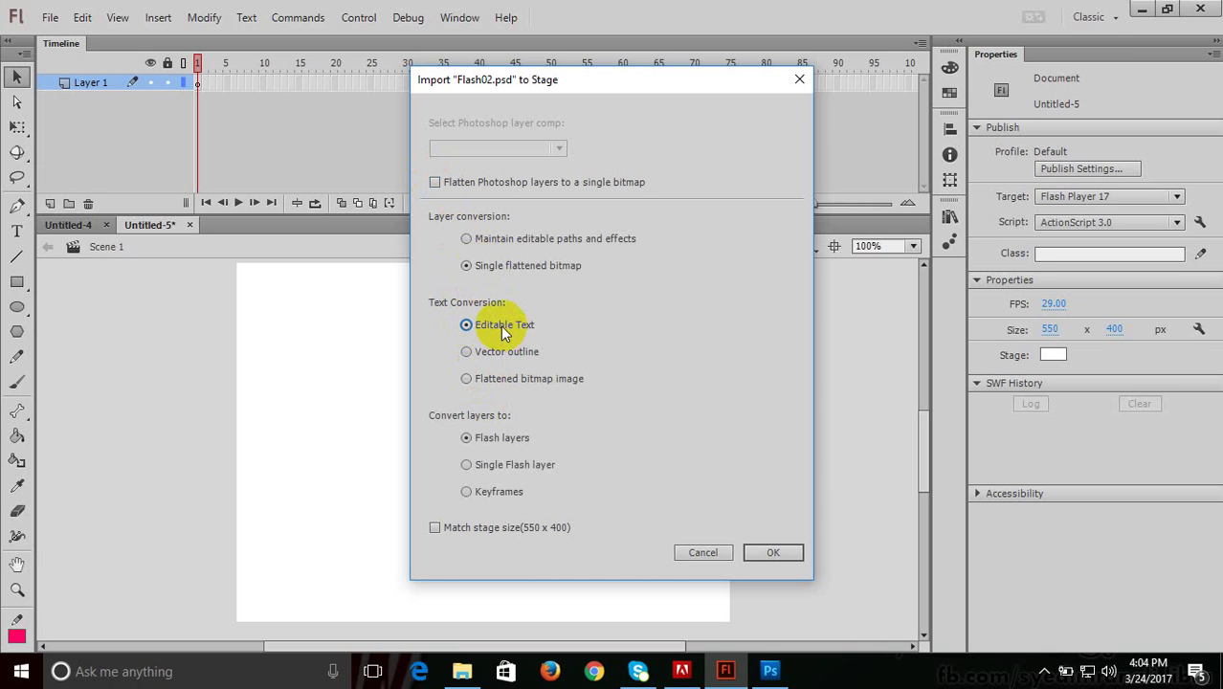
{"action": "left_click", "coordinate": [508, 378]}
{"action": "left_click", "coordinate": [487, 324]}
{"action": "left_click", "coordinate": [492, 435]}
{"action": "left_click", "coordinate": [435, 527]}
{"action": "left_click", "coordinate": [751, 553]}
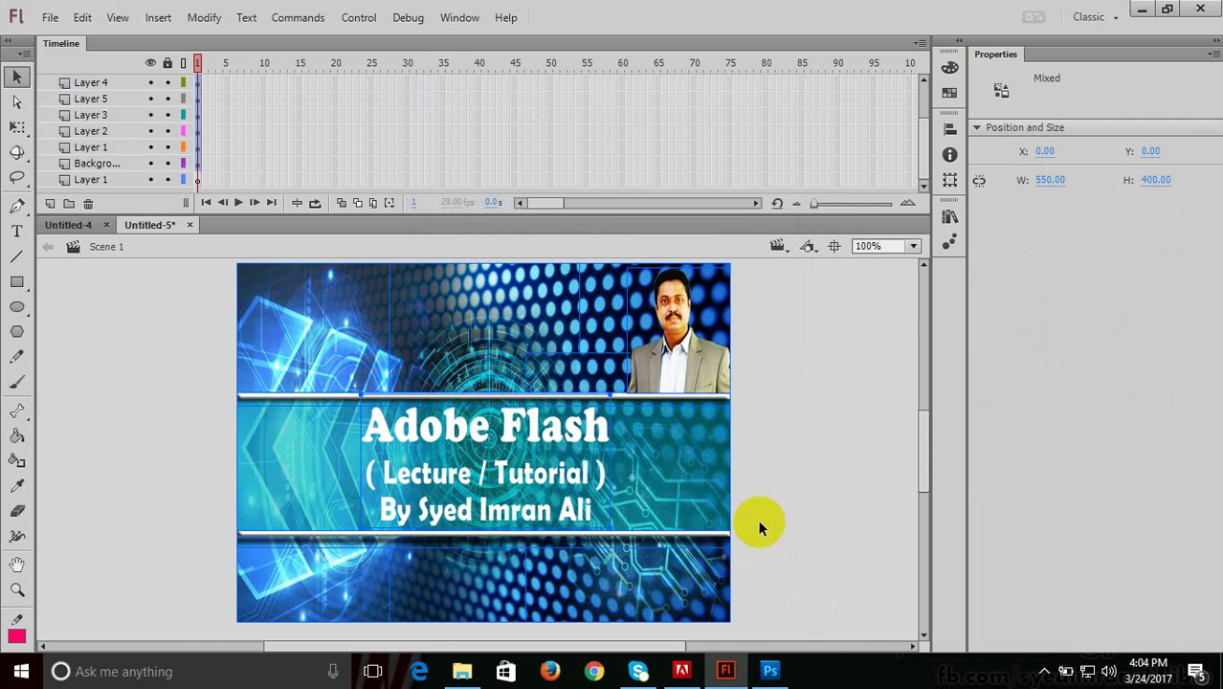
{"action": "left_click", "coordinate": [791, 418]}
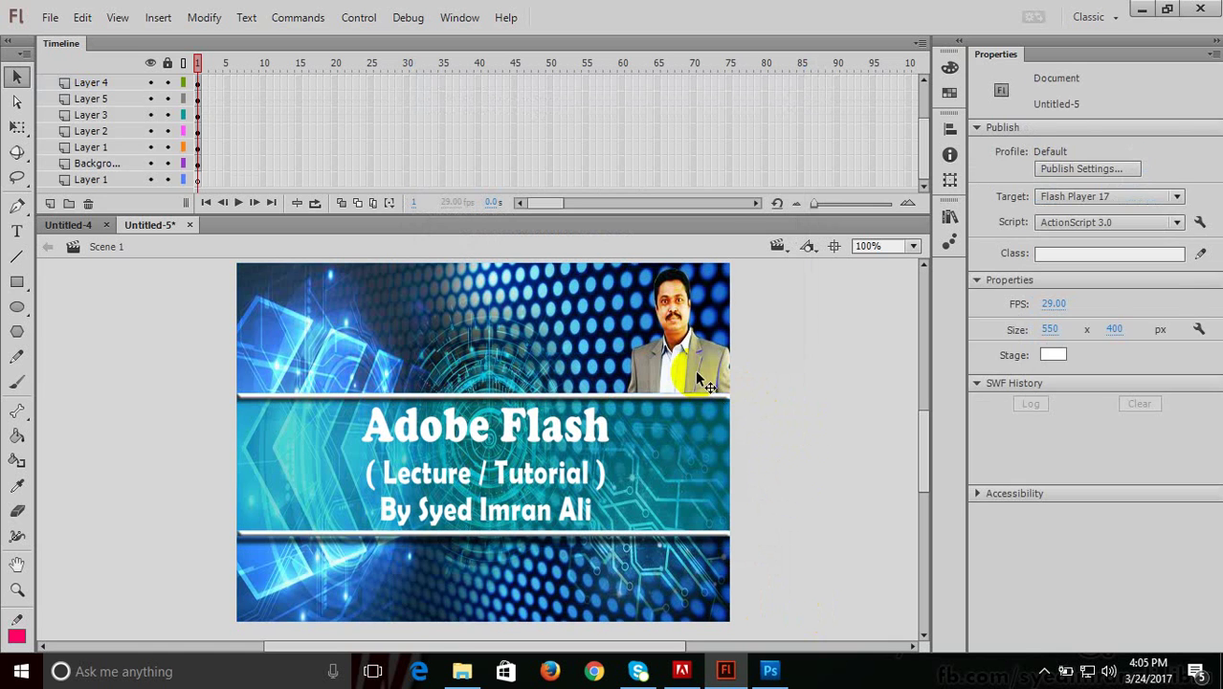
{"action": "left_click_drag", "start_coordinate": [697, 376], "coordinate": [785, 364]}
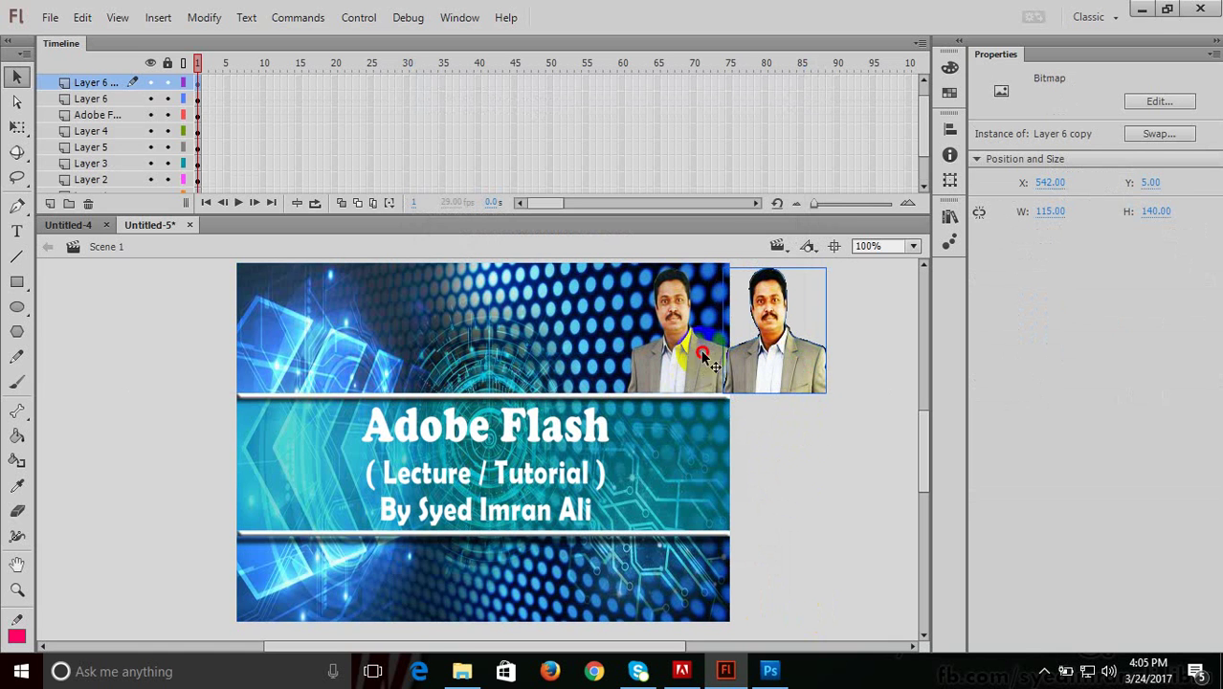
{"action": "left_click_drag", "start_coordinate": [703, 356], "coordinate": [793, 362]}
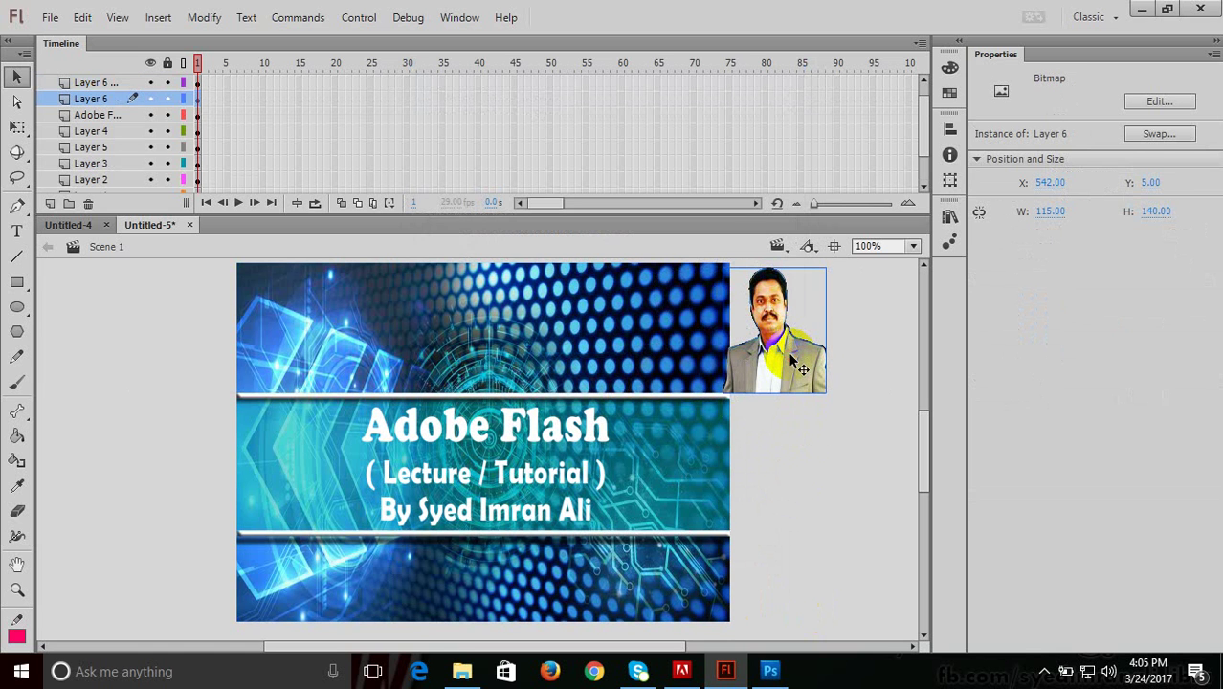
{"action": "left_click_drag", "start_coordinate": [509, 426], "coordinate": [501, 445]}
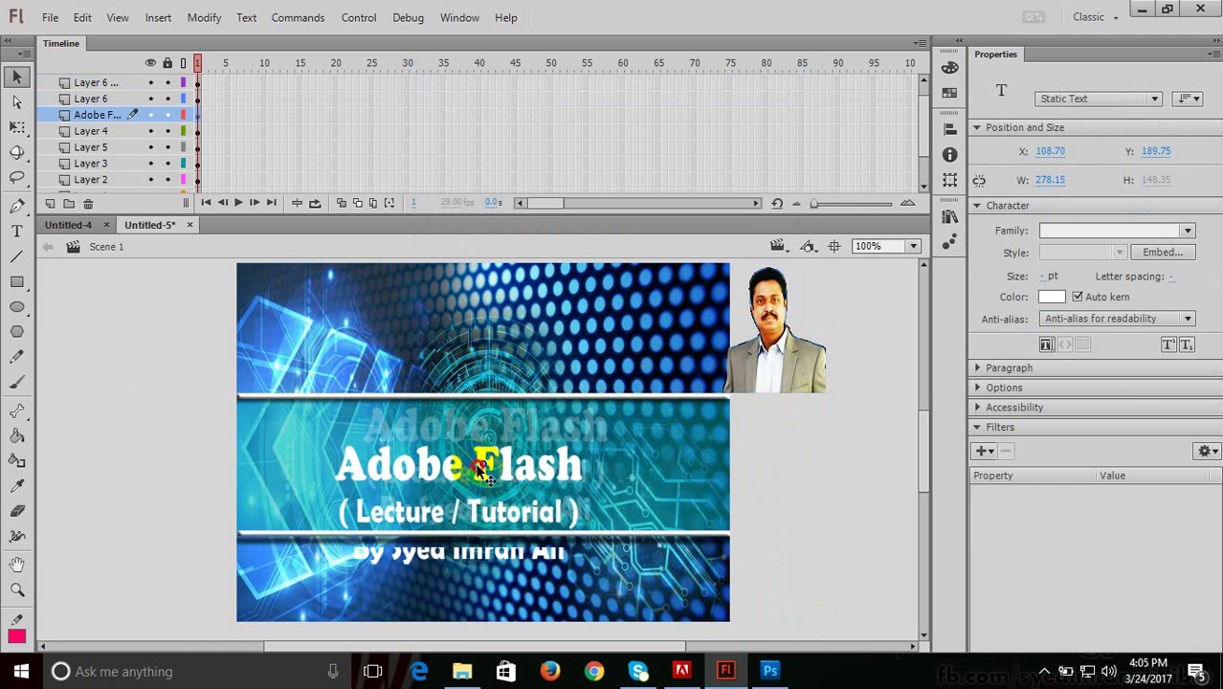
{"action": "key", "text": "ctrl+z"}
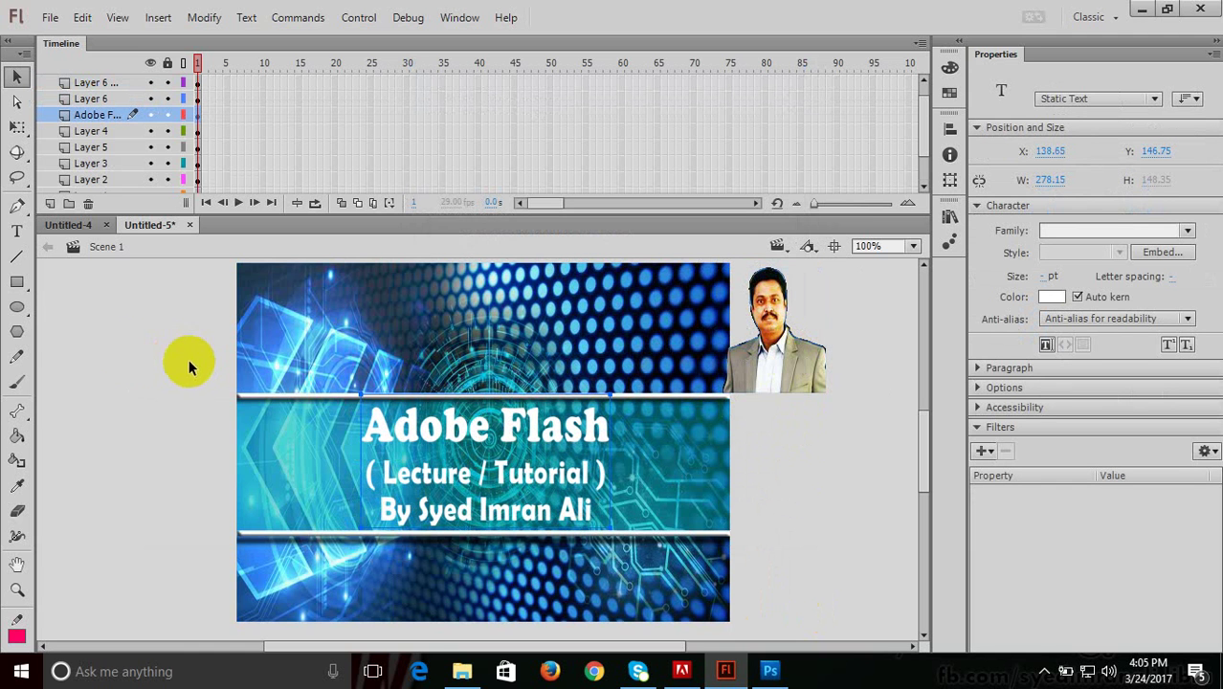
{"action": "left_click", "coordinate": [17, 231]}
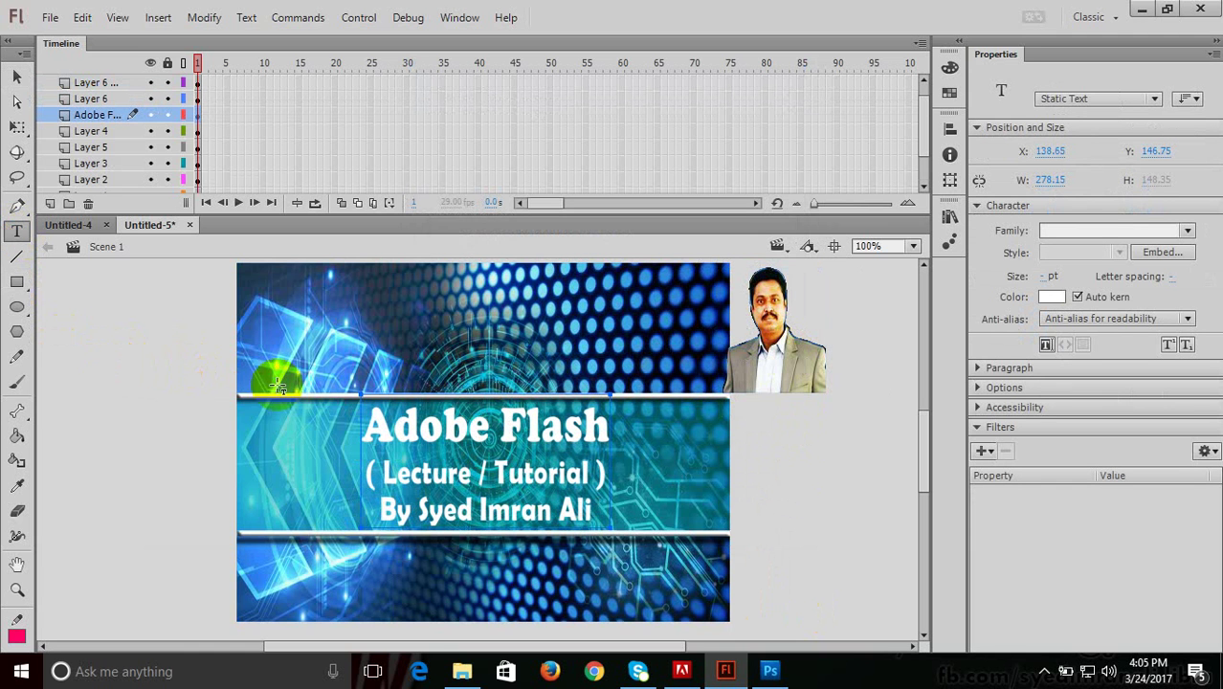
{"action": "left_click", "coordinate": [419, 435]}
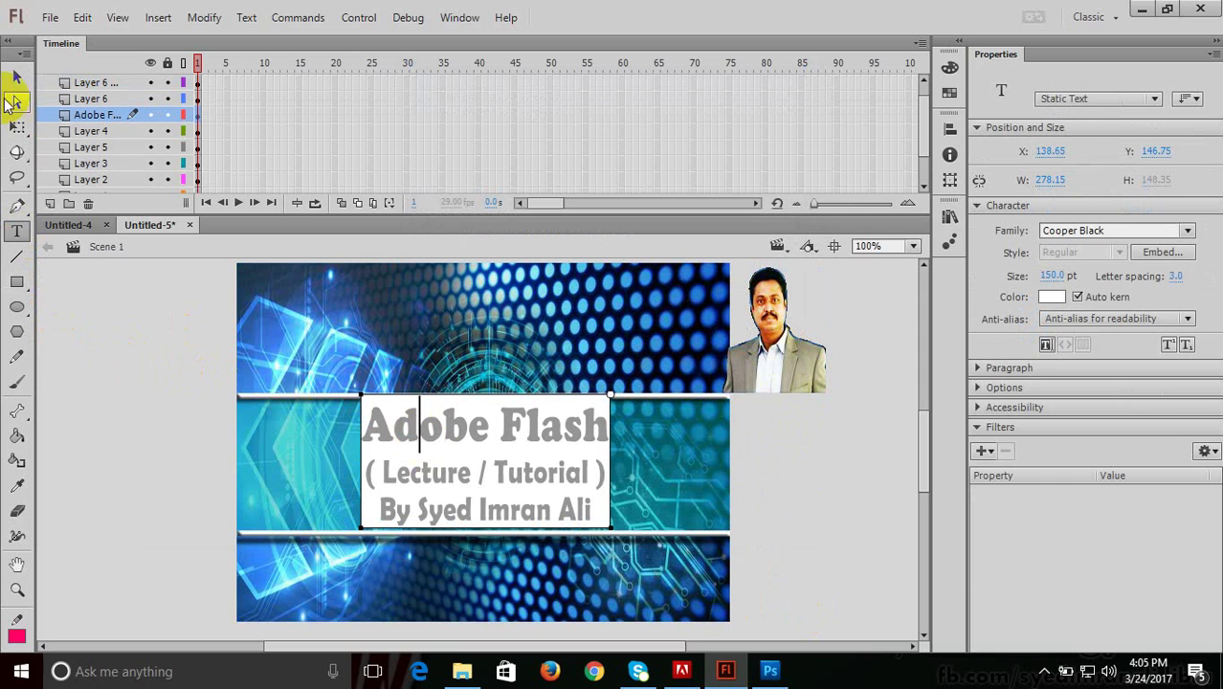
{"action": "left_click", "coordinate": [16, 77]}
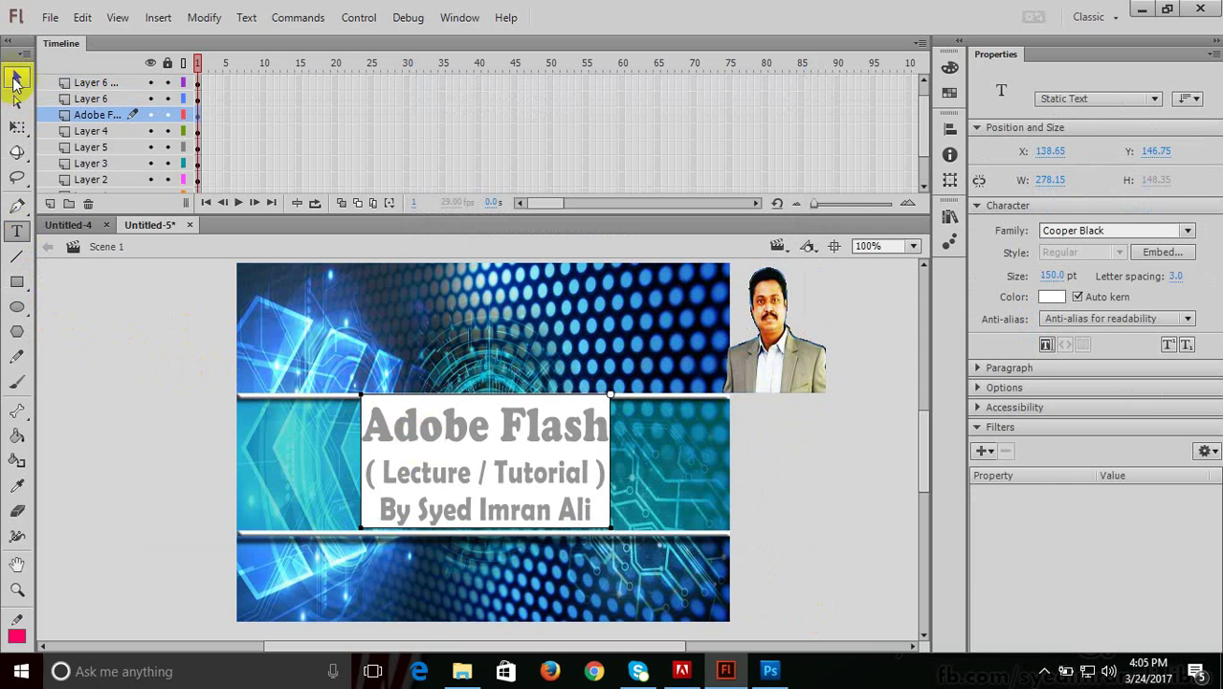
{"action": "left_click", "coordinate": [798, 474]}
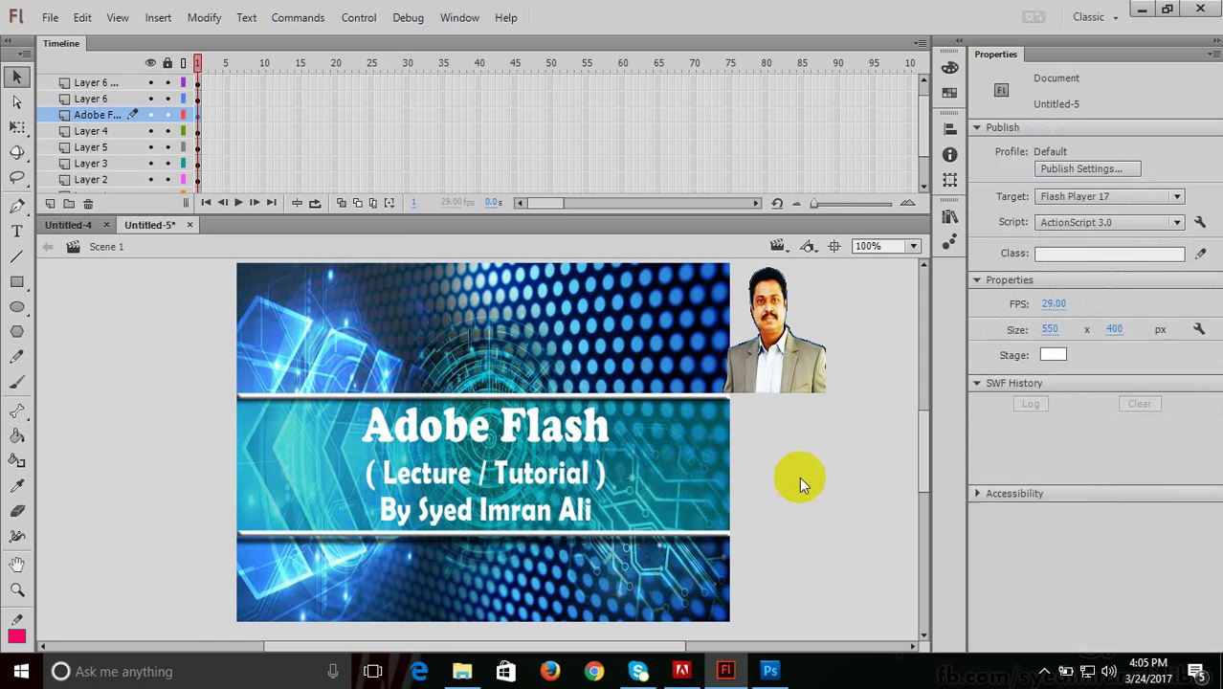
{"action": "key", "text": "ctrl+z"}
{"action": "key", "text": "ctrl+z"}
{"action": "key", "text": "ctrl+z"}
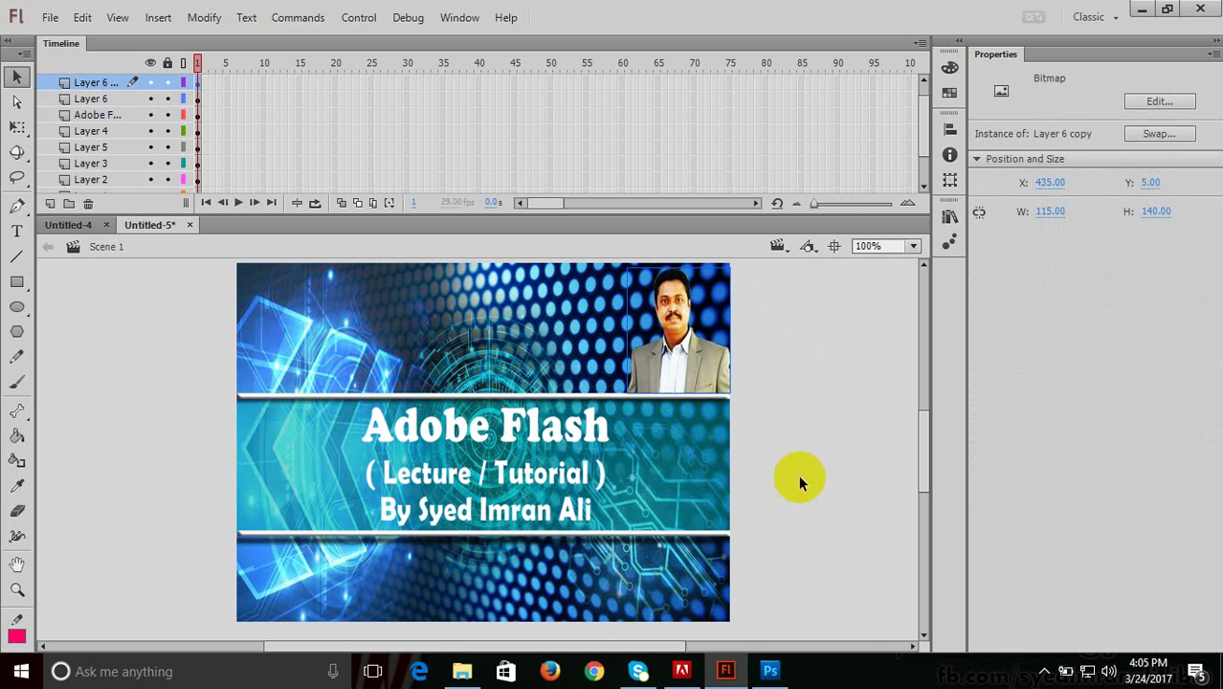
{"action": "left_click", "coordinate": [350, 367]}
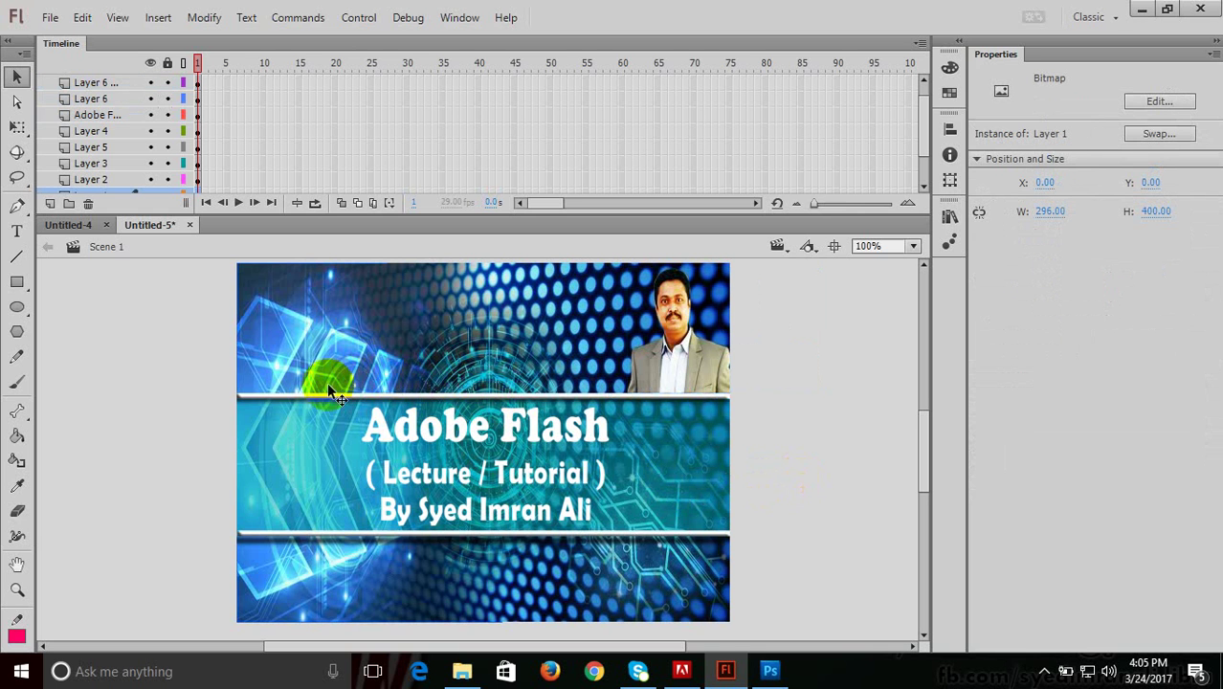
{"action": "left_click_drag", "start_coordinate": [325, 398], "coordinate": [196, 410]}
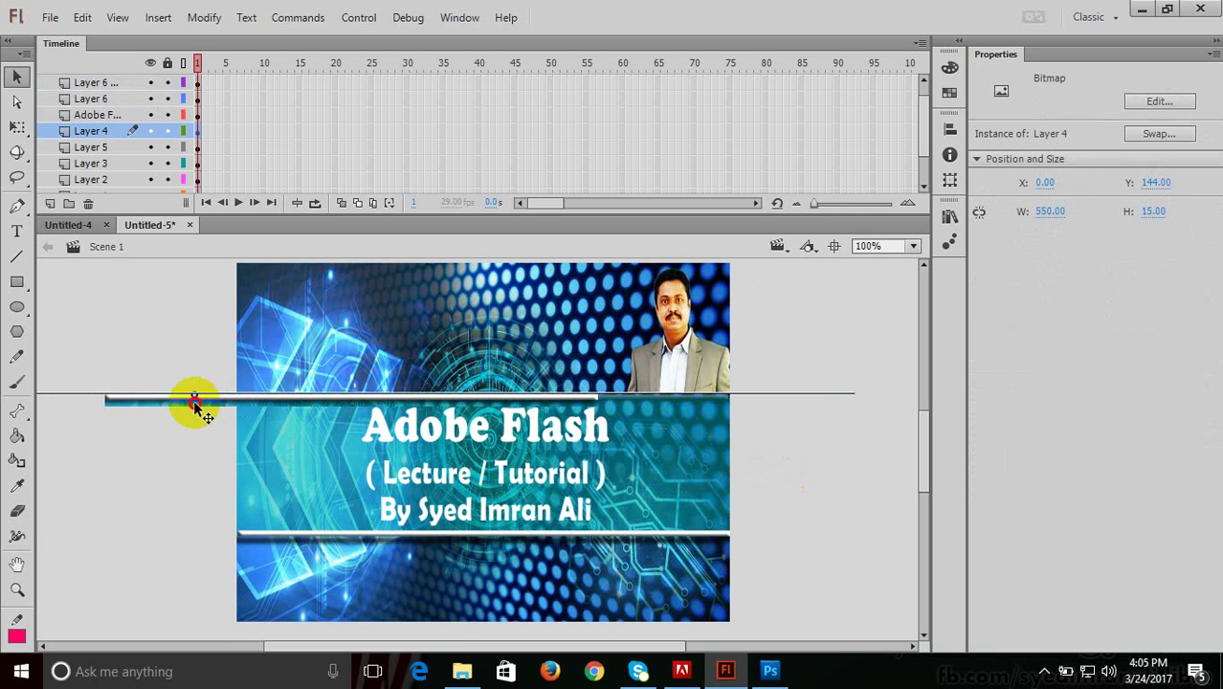
{"action": "key", "text": "ctrl+z"}
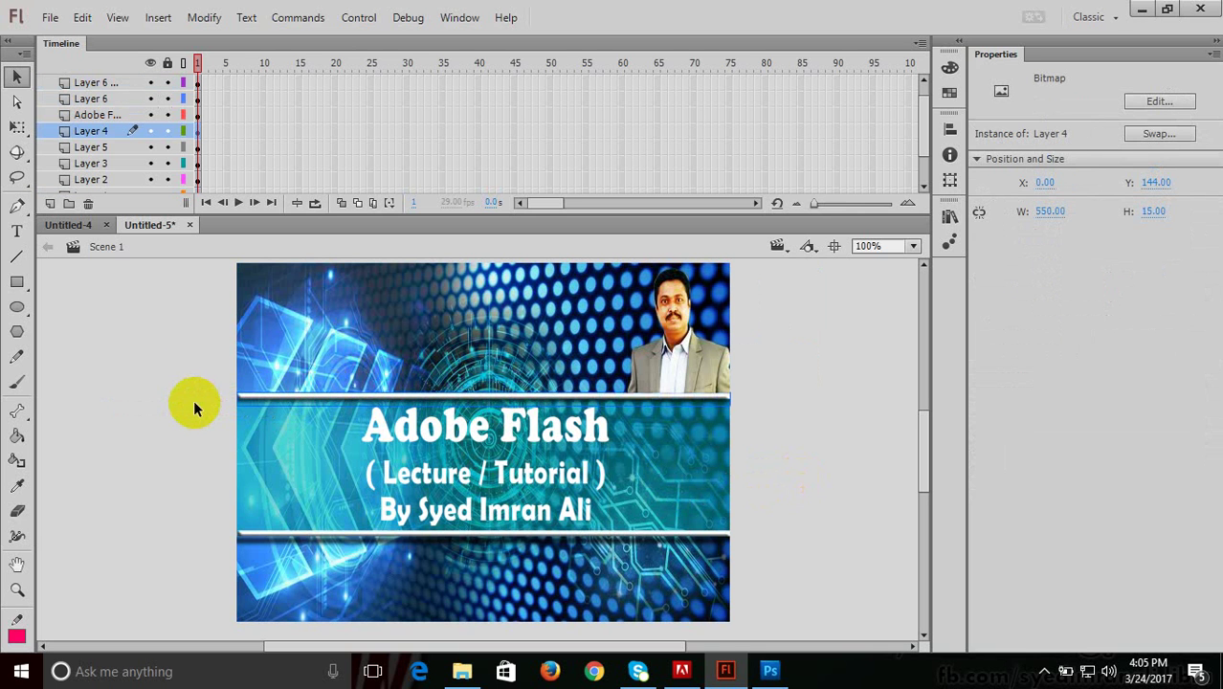
{"action": "left_click", "coordinate": [189, 364]}
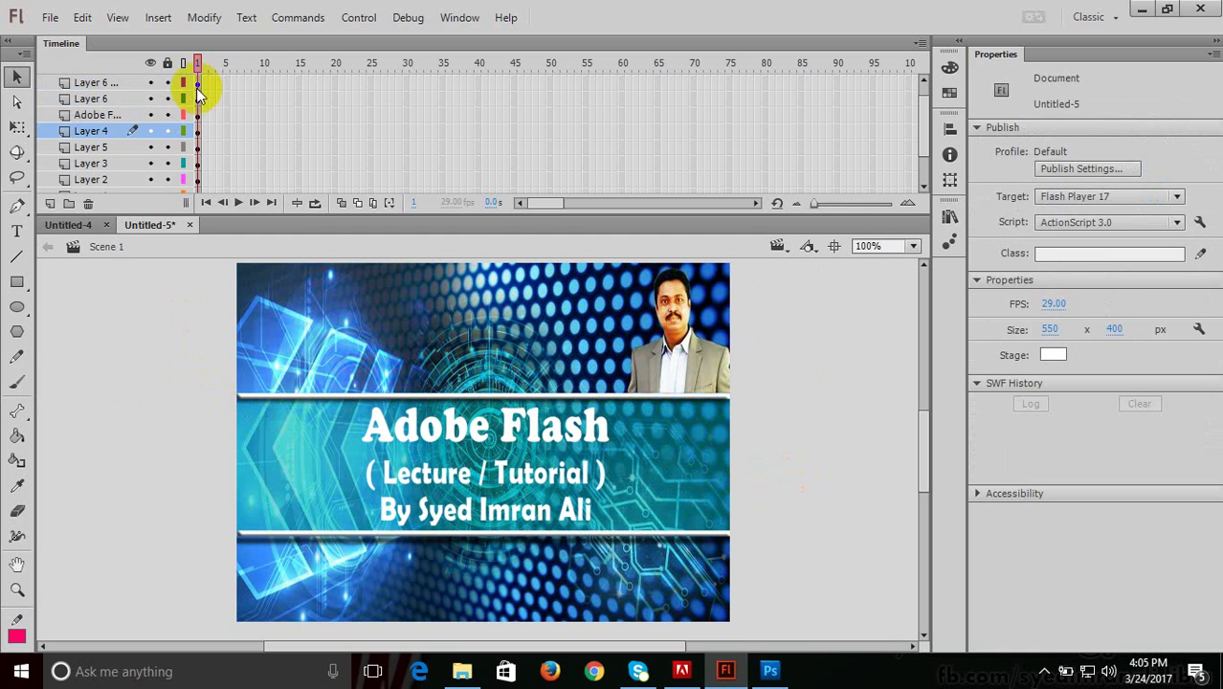
Inspect frame 1 of each imported layer, from Layer 6 copy down to Layer 3.
{"action": "right_click", "coordinate": [197, 86]}
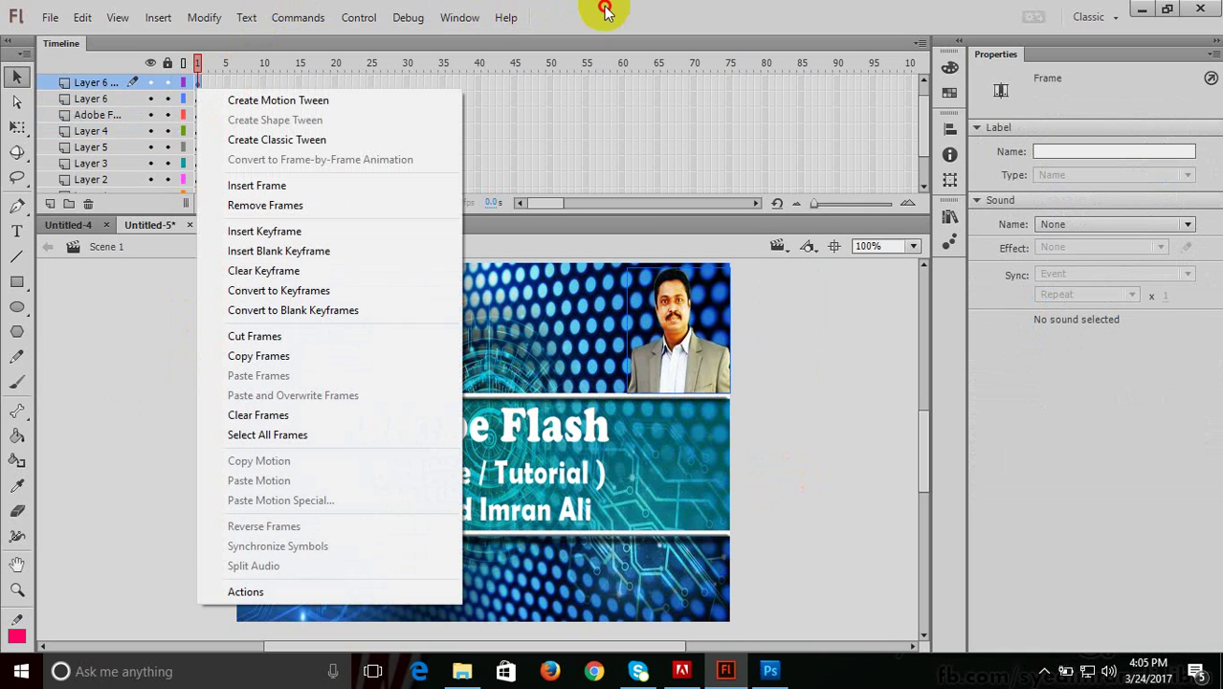
{"action": "left_click", "coordinate": [604, 9]}
{"action": "left_click", "coordinate": [197, 99]}
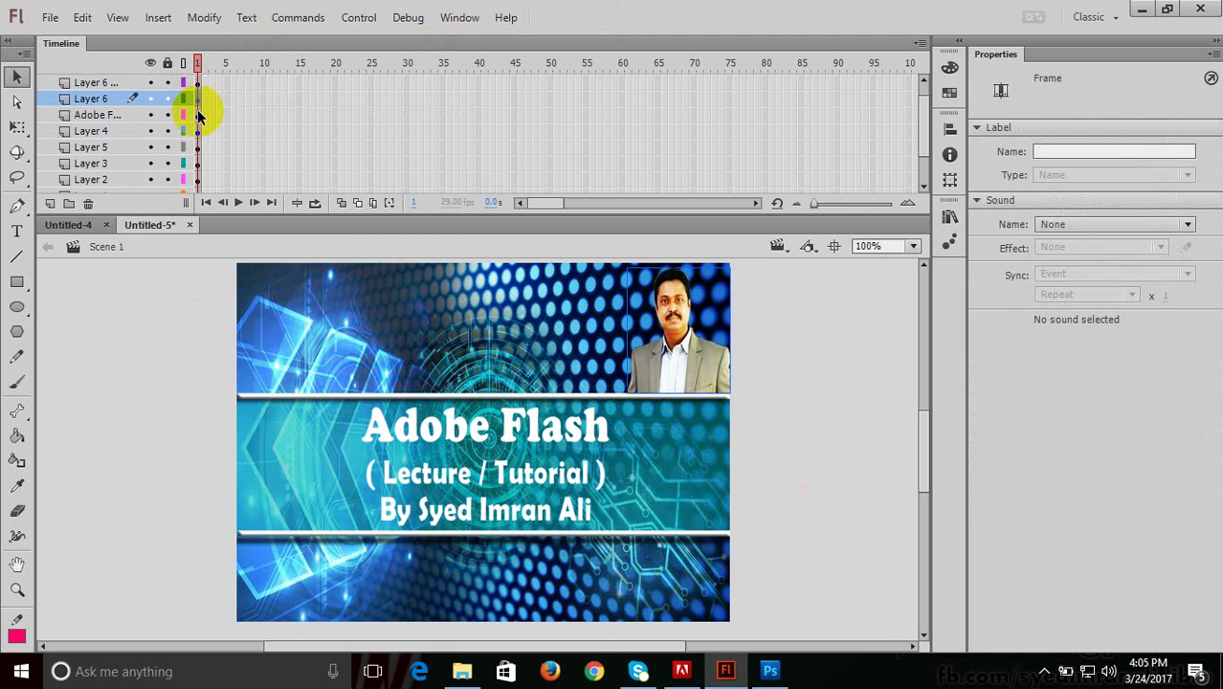
{"action": "left_click", "coordinate": [197, 115]}
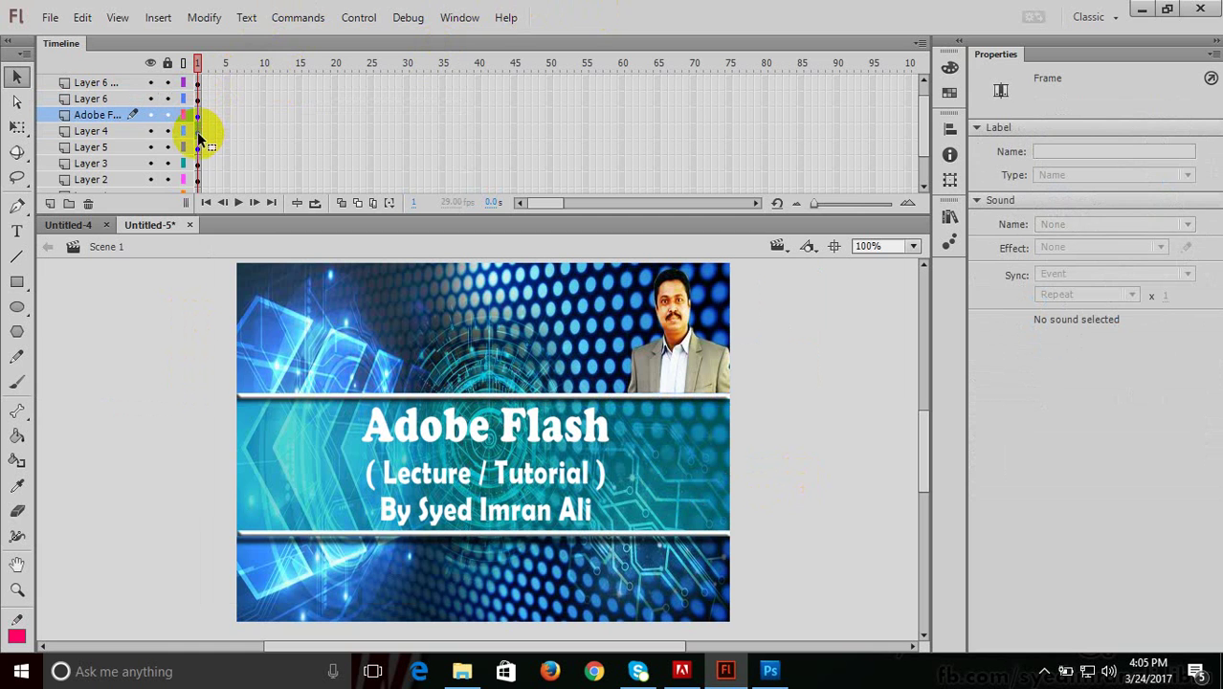
{"action": "left_click", "coordinate": [197, 131]}
{"action": "left_click", "coordinate": [197, 147]}
{"action": "left_click", "coordinate": [197, 179]}
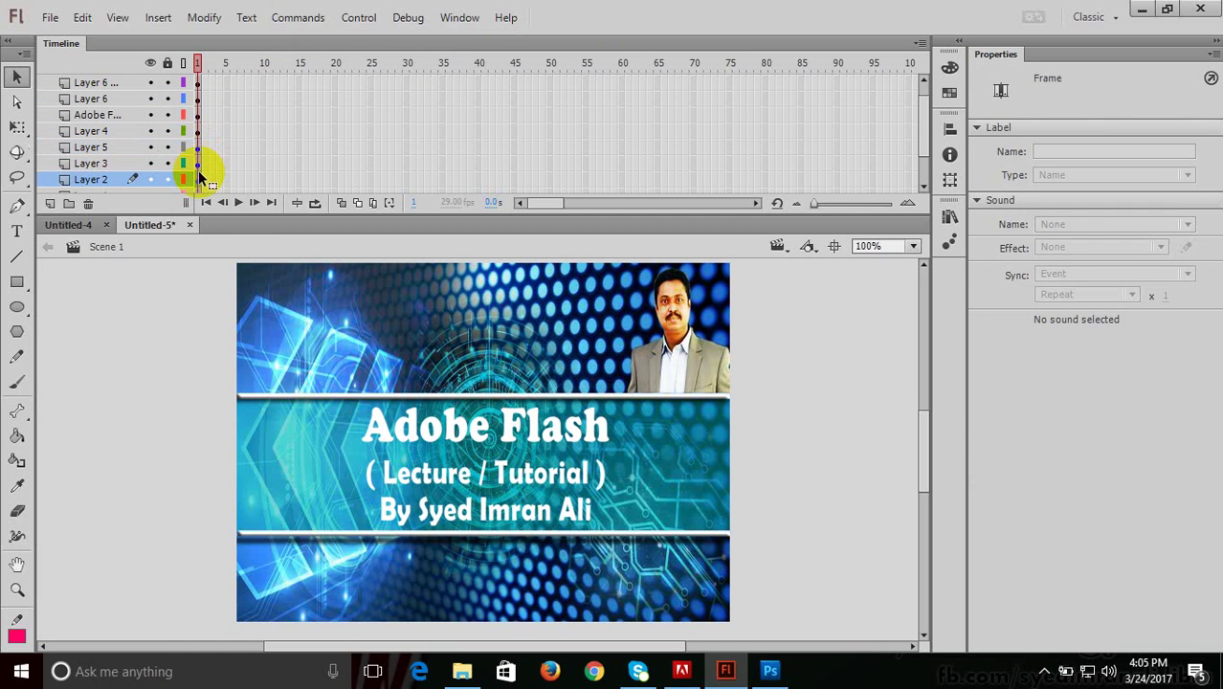
{"action": "left_click", "coordinate": [198, 164]}
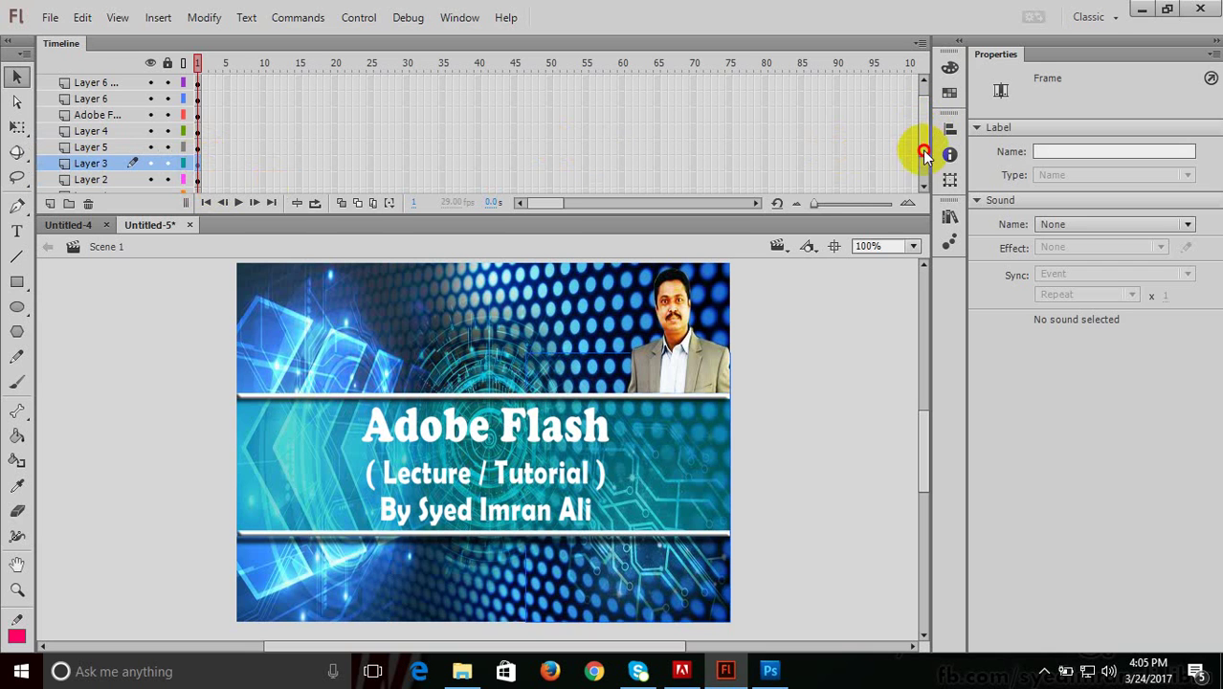
Recheck frame 1 of Layer 2 and the background layer, then minimize Flash.
{"action": "left_click_drag", "start_coordinate": [921, 150], "coordinate": [926, 180]}
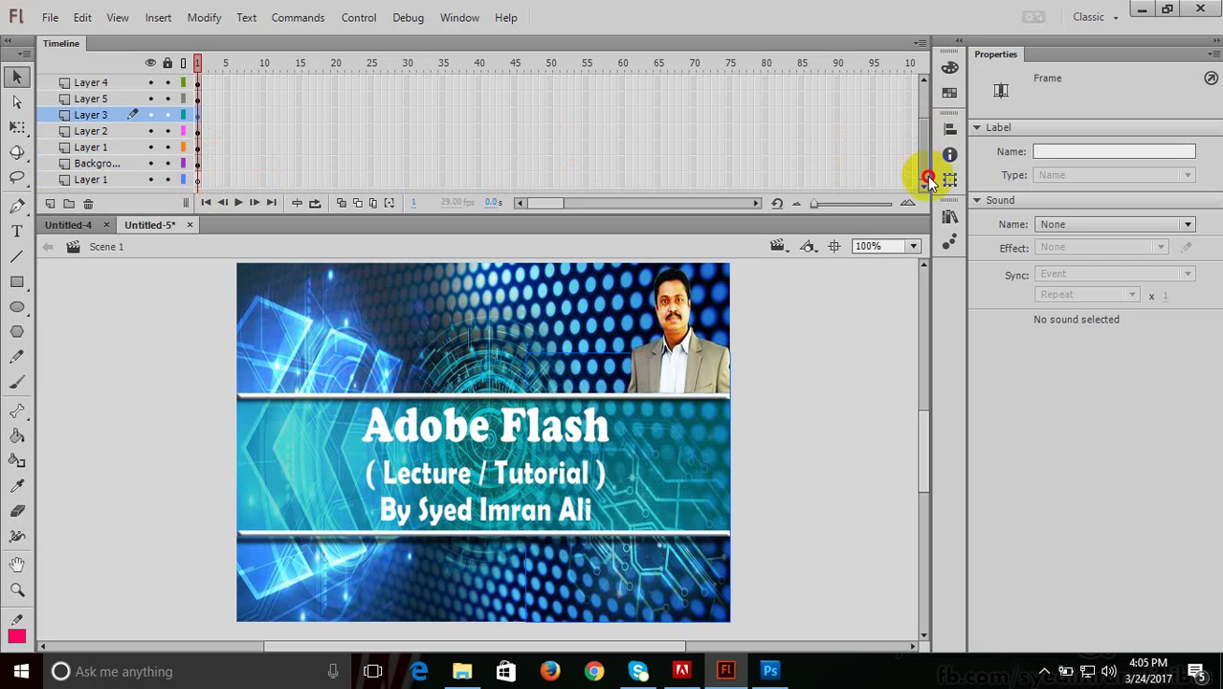
{"action": "left_click", "coordinate": [198, 131]}
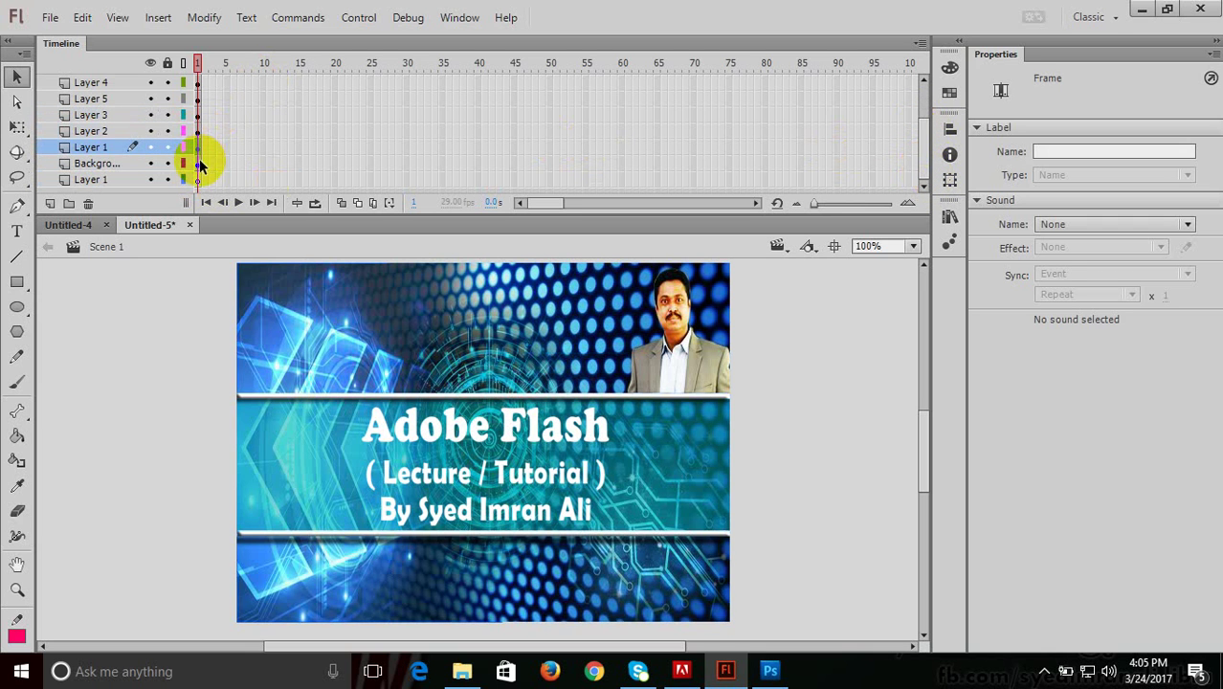
{"action": "left_click", "coordinate": [198, 164]}
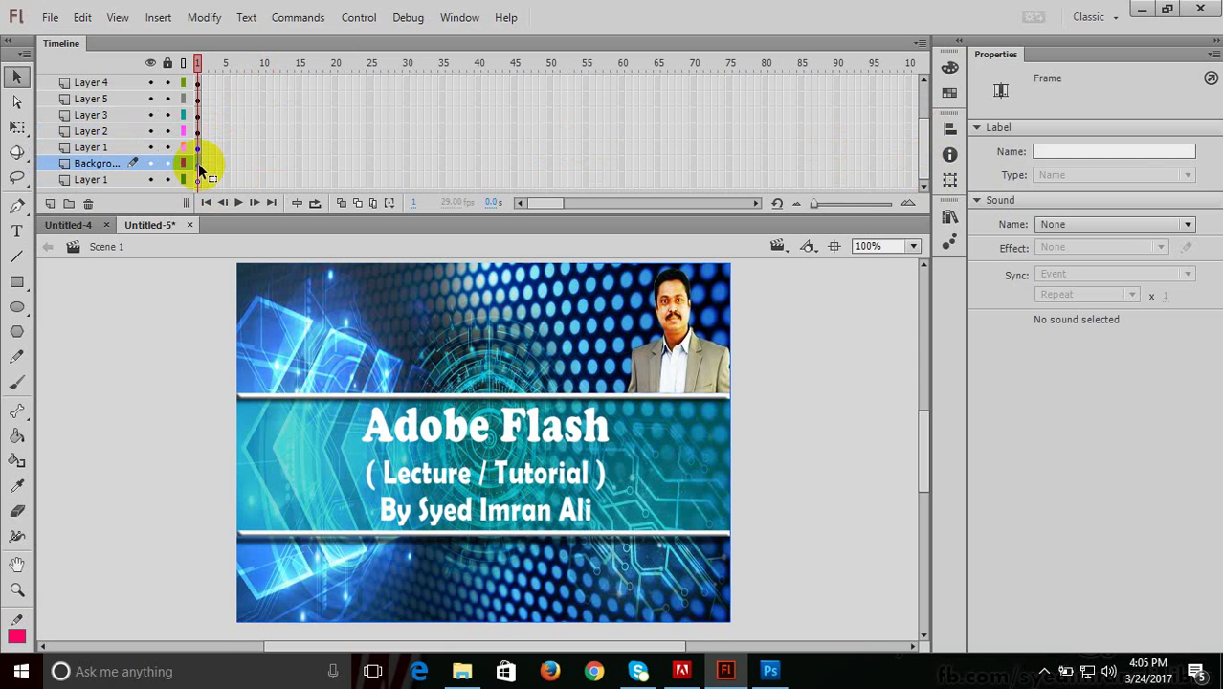
{"action": "left_click", "coordinate": [1150, 8]}
Minimize Photoshop, check the man's photo on Flash's stage, then minimize Flash.
{"action": "left_click", "coordinate": [1148, 8]}
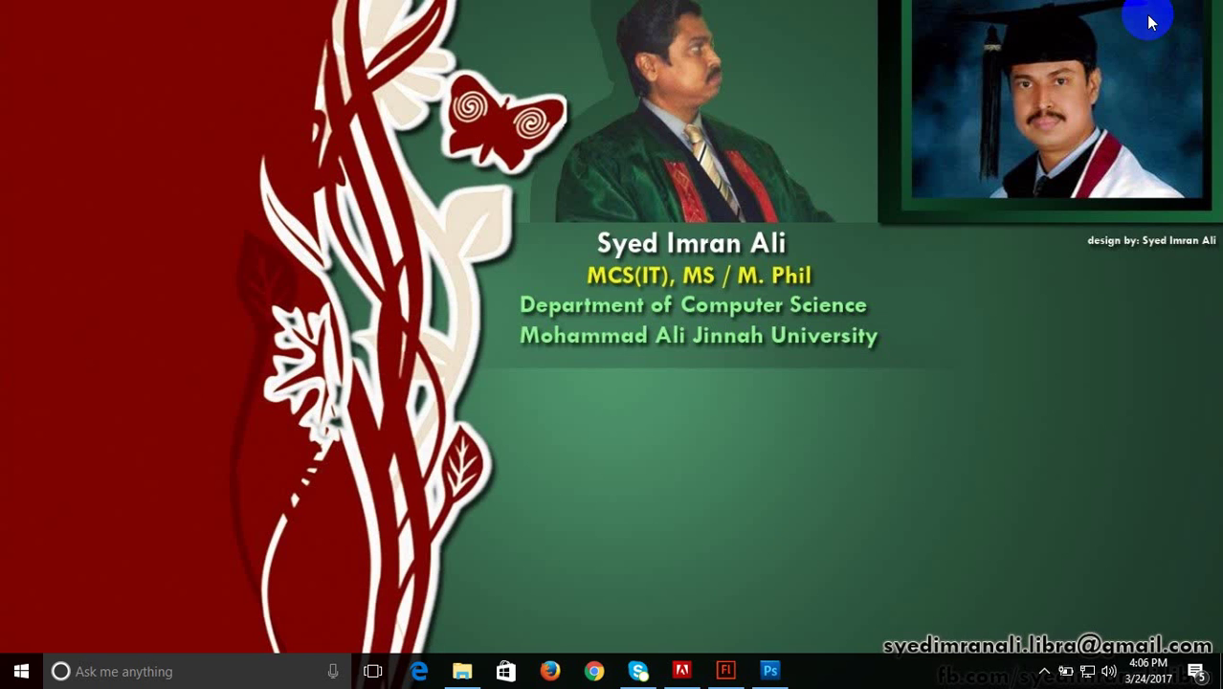
{"action": "left_click", "coordinate": [729, 670]}
{"action": "left_click", "coordinate": [682, 340]}
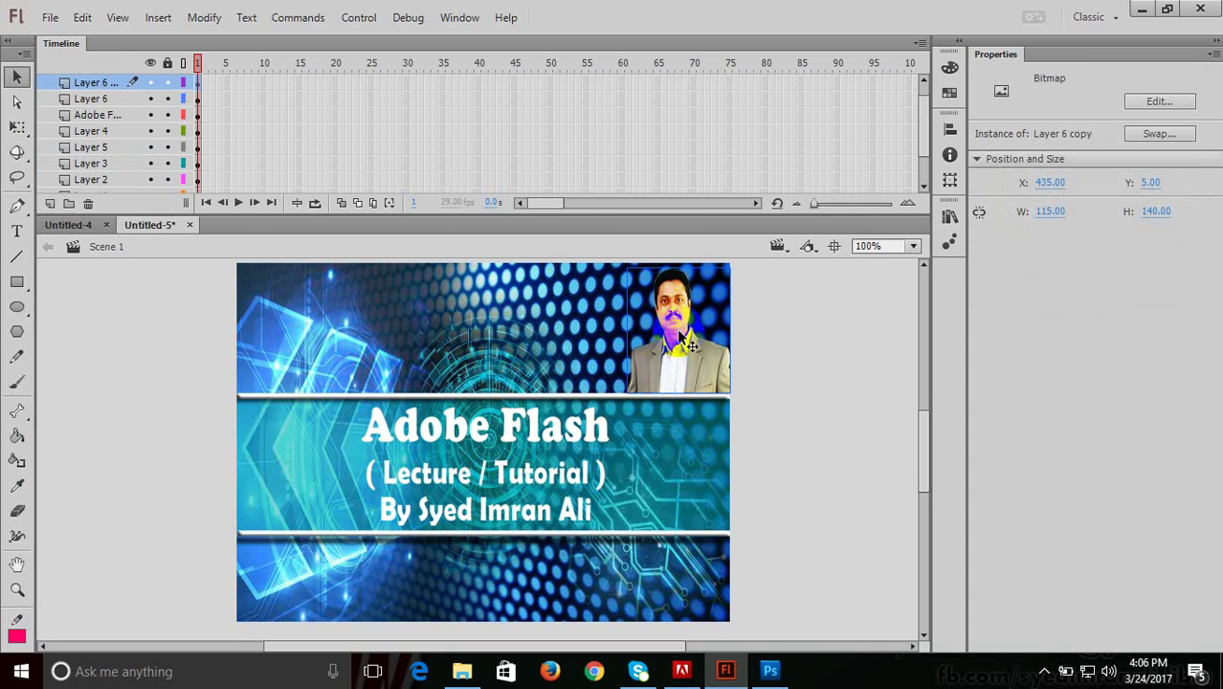
{"action": "left_click", "coordinate": [781, 331]}
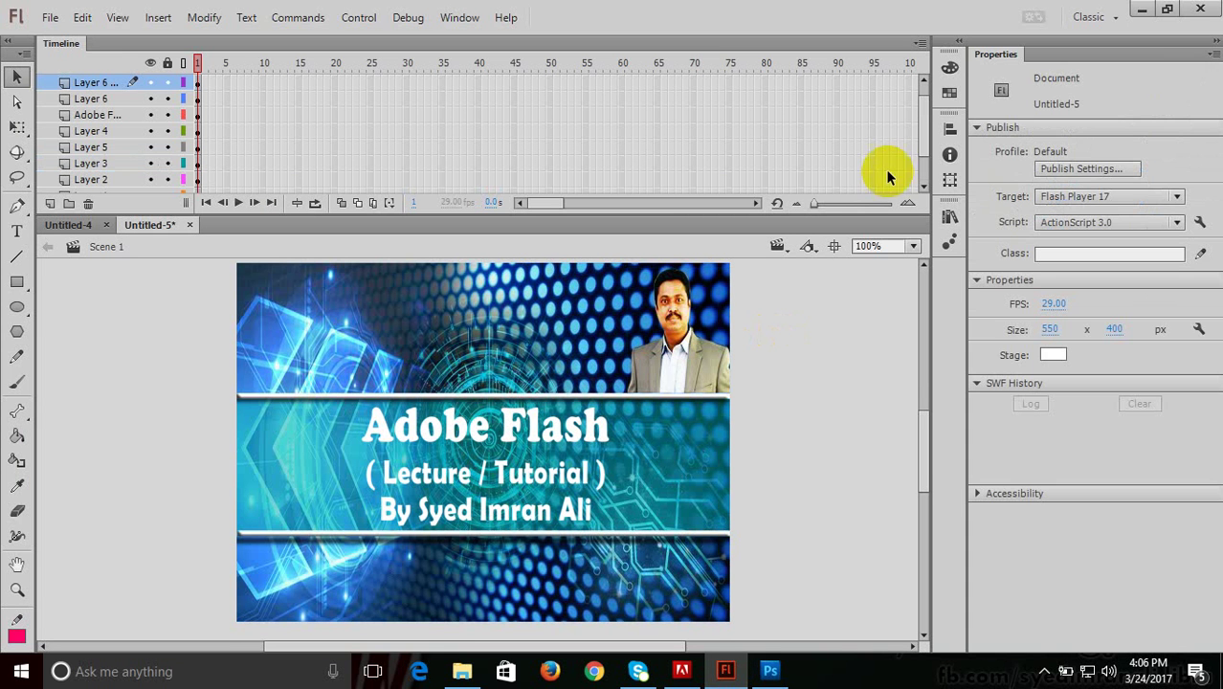
{"action": "left_click", "coordinate": [1143, 10]}
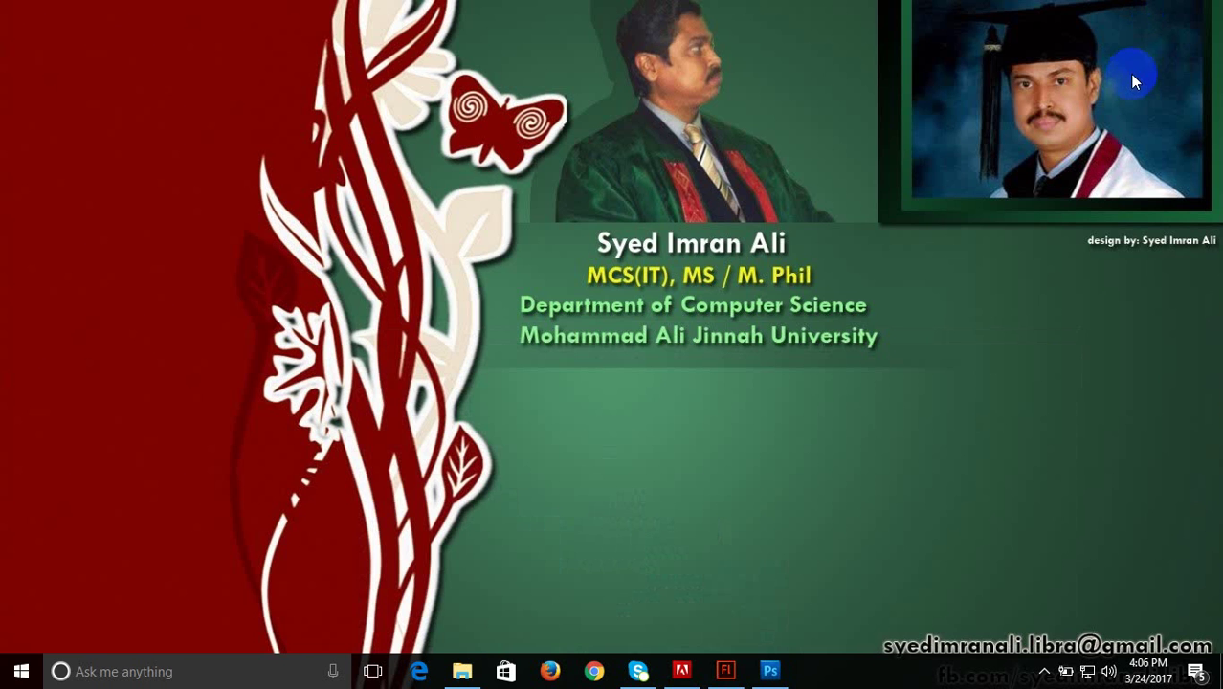